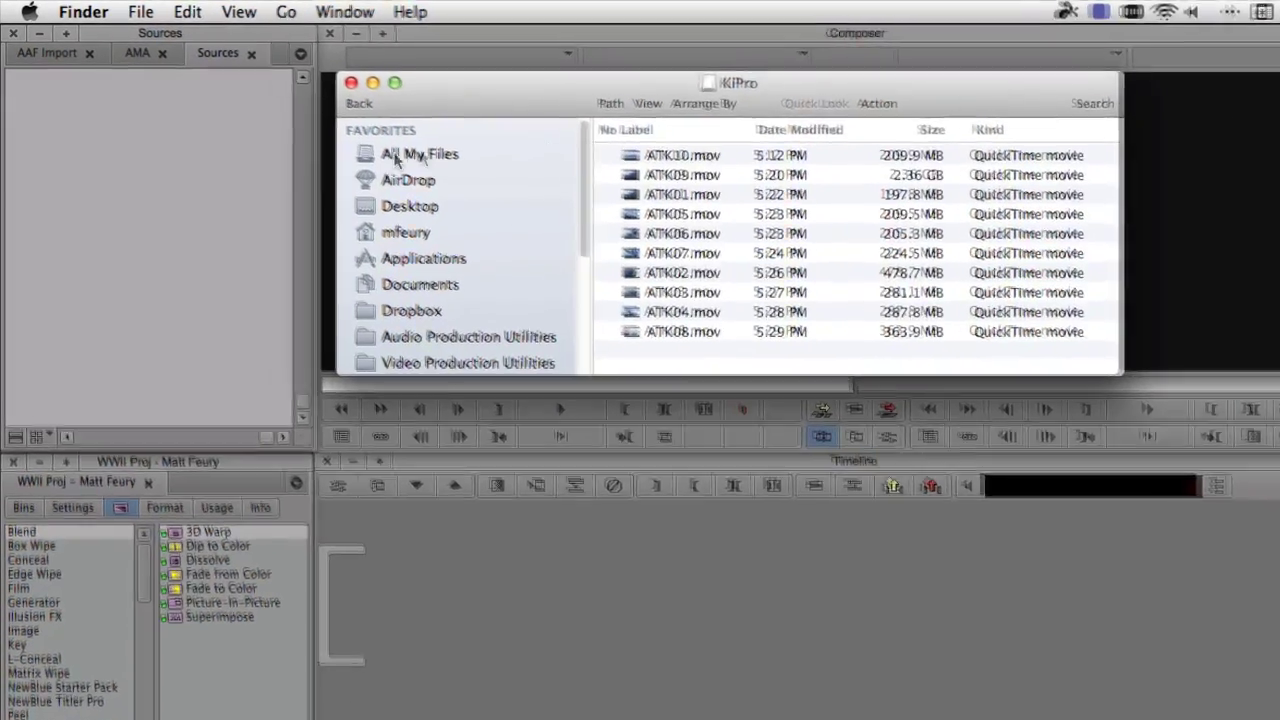
Link the KiPro AMA volume so ATK01–ATK10 fill the Sources bin, then close its Finder window
click(513, 369)
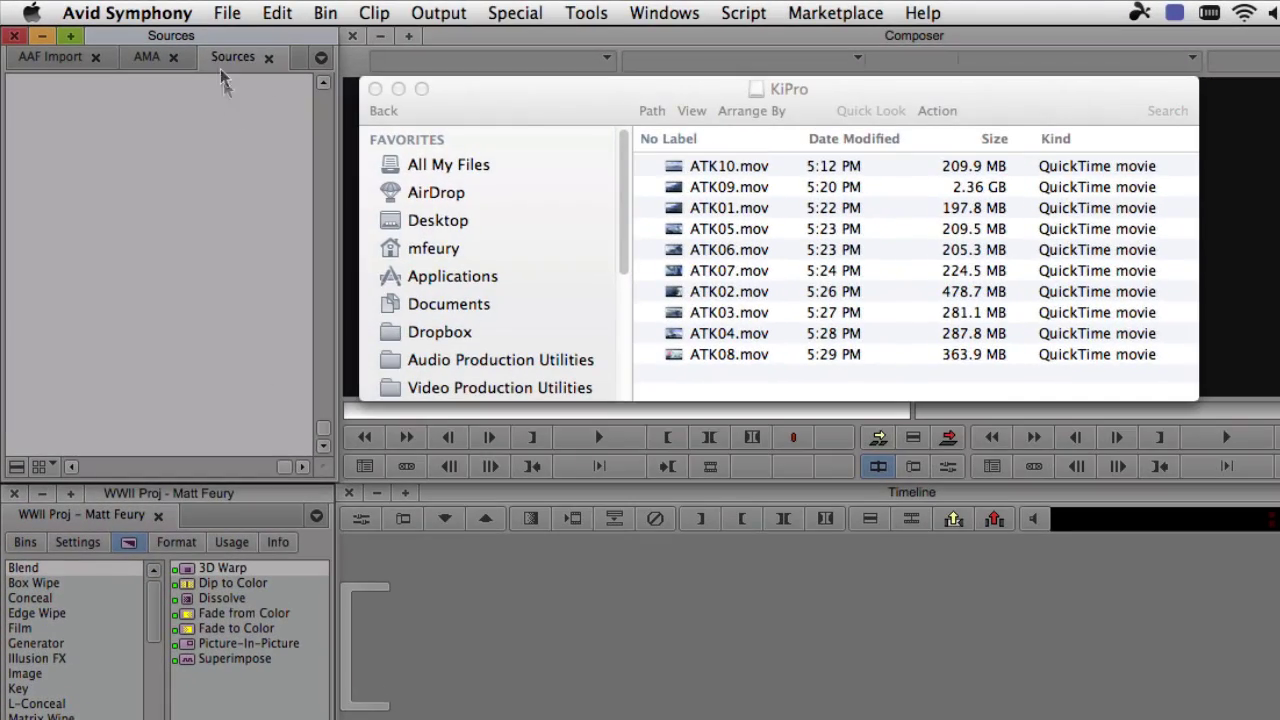
click(195, 10)
click(322, 383)
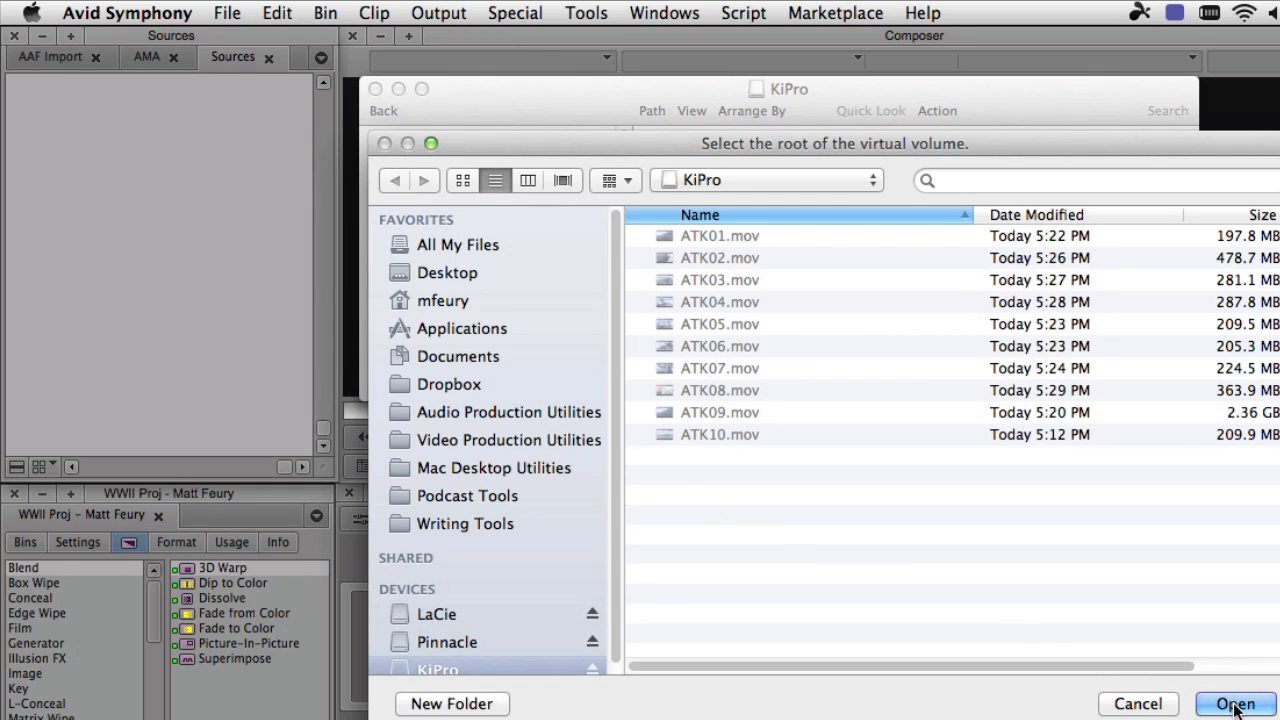
click(1230, 704)
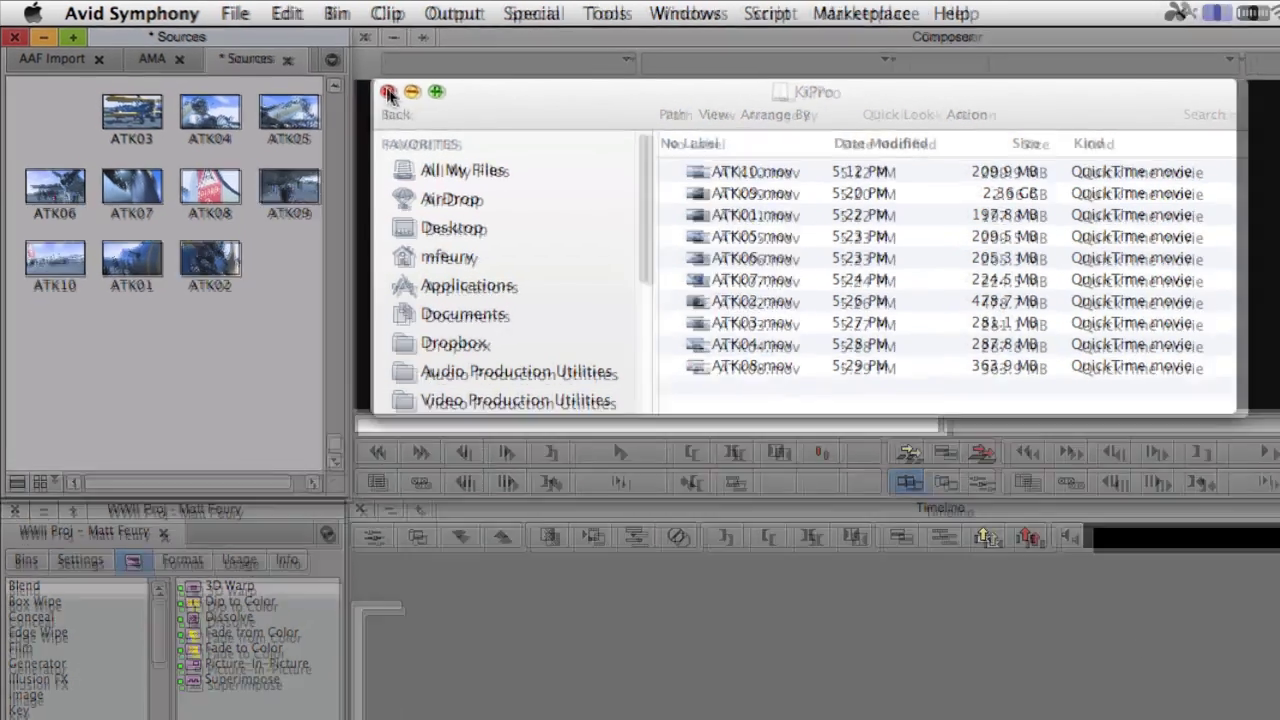
click(375, 89)
Load clip ATK06 in the Source monitor, scrub through it, and play it back
double_click(88, 278)
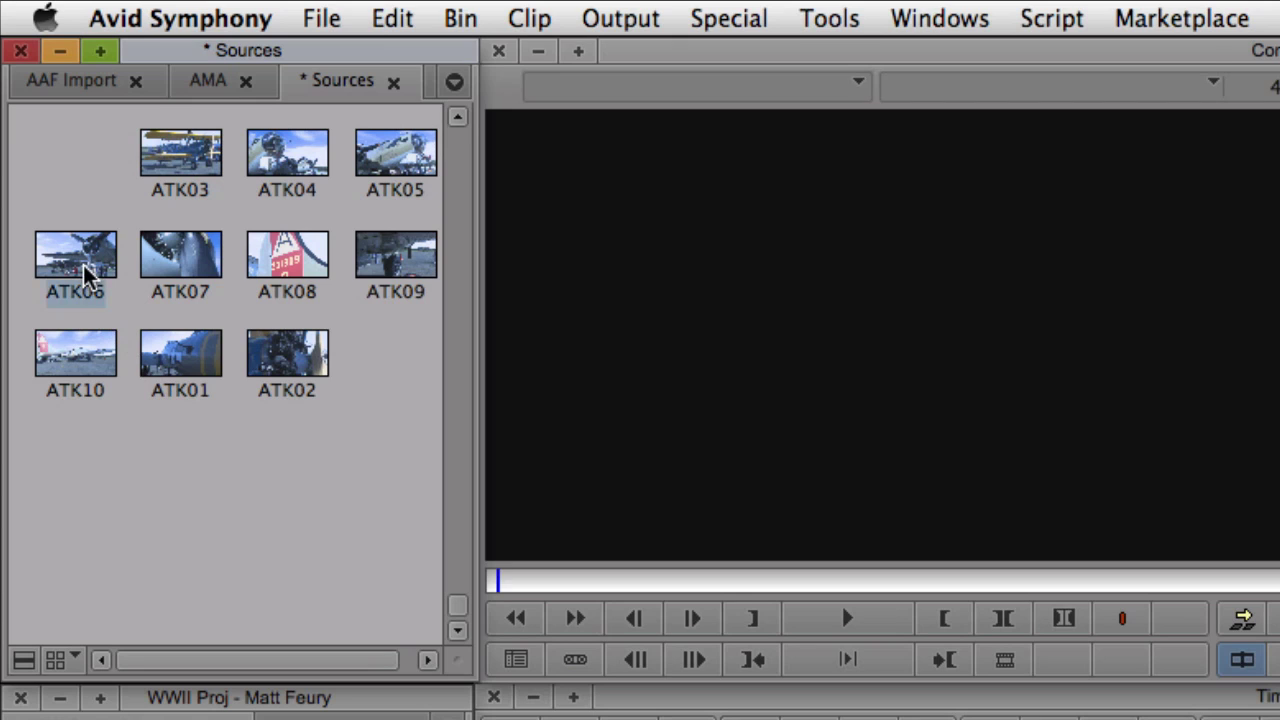
drag(551, 585, 877, 588)
click(848, 620)
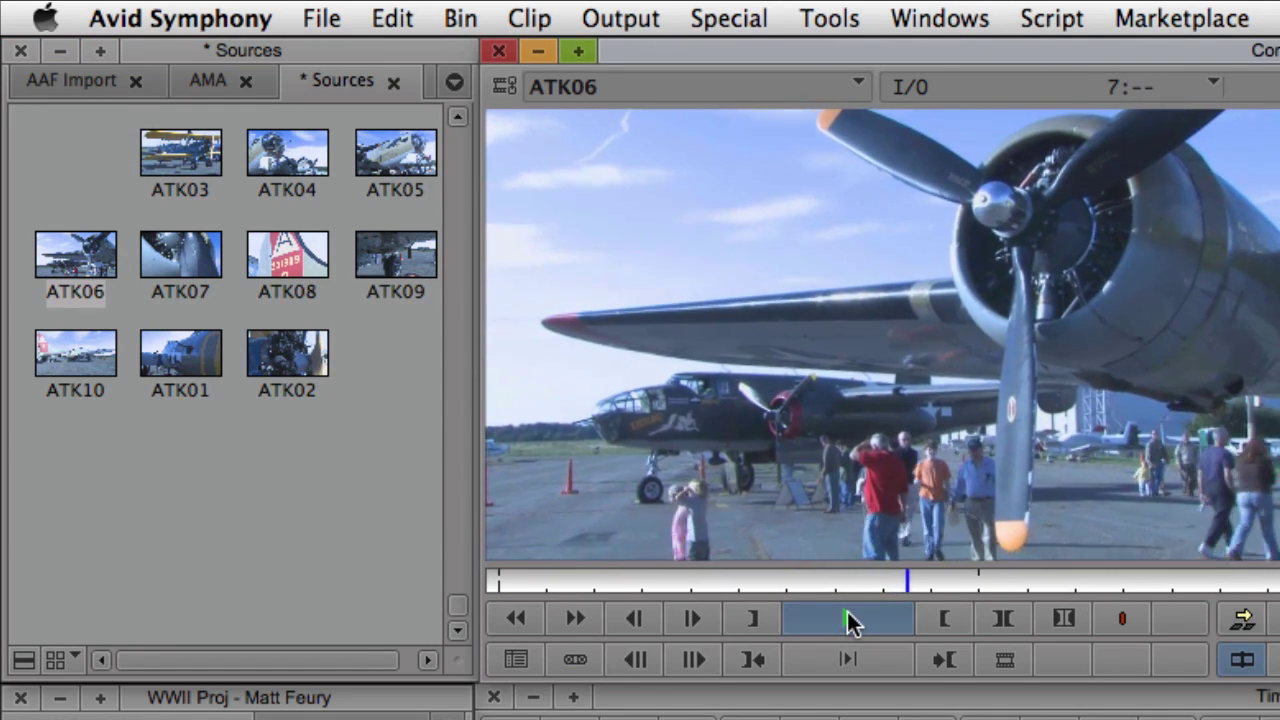
click(847, 615)
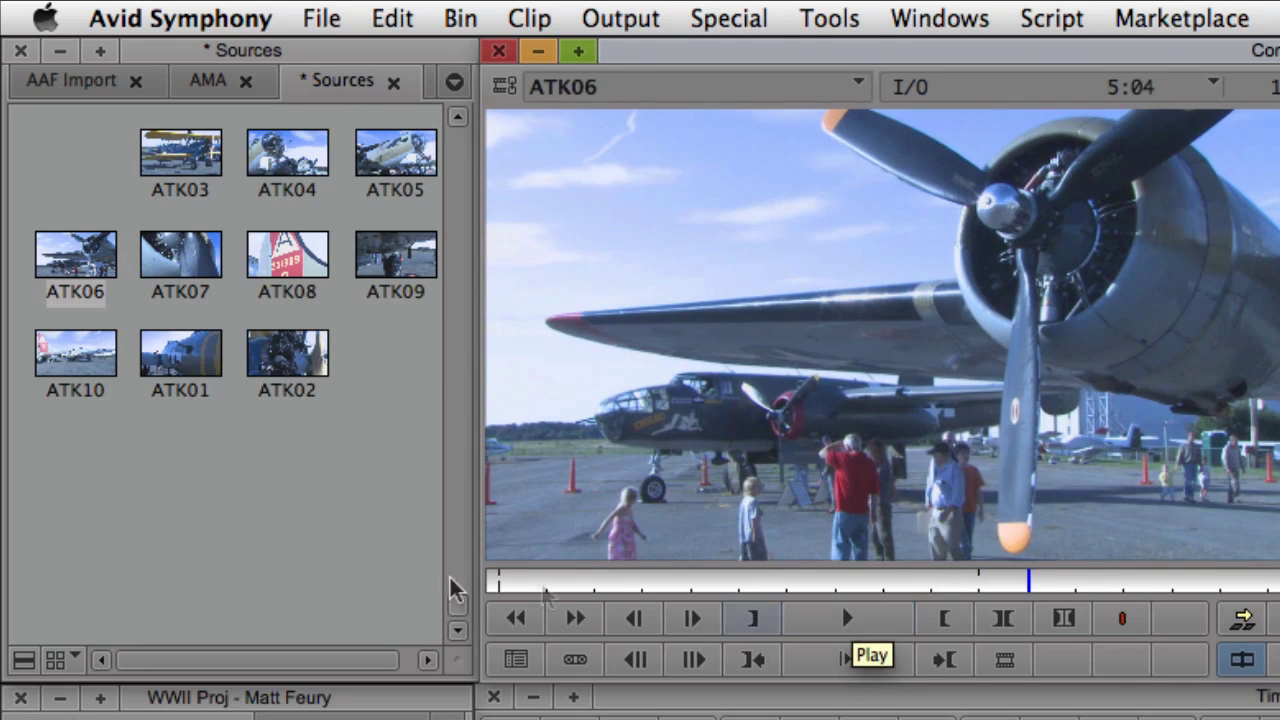
Switch the Sources bin to Text view to see the ProRes 422 (LT) clip details
click(66, 660)
click(163, 668)
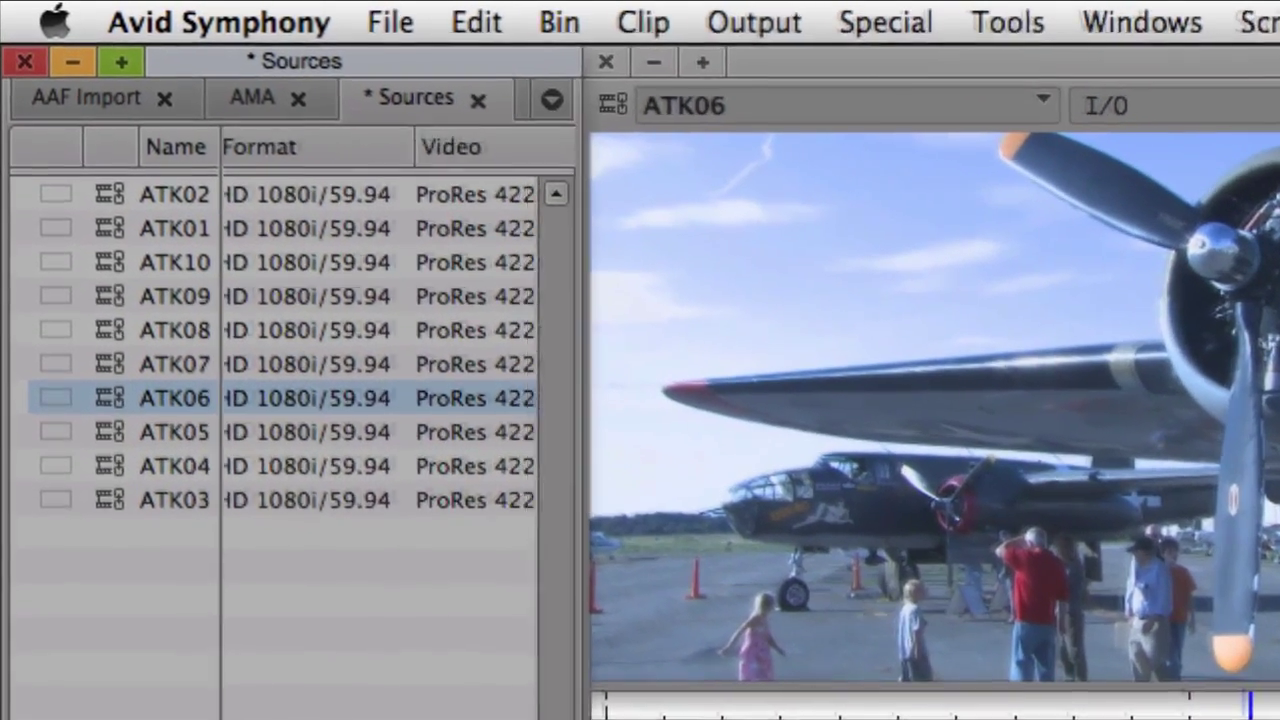
scroll(290, 350, right, 3)
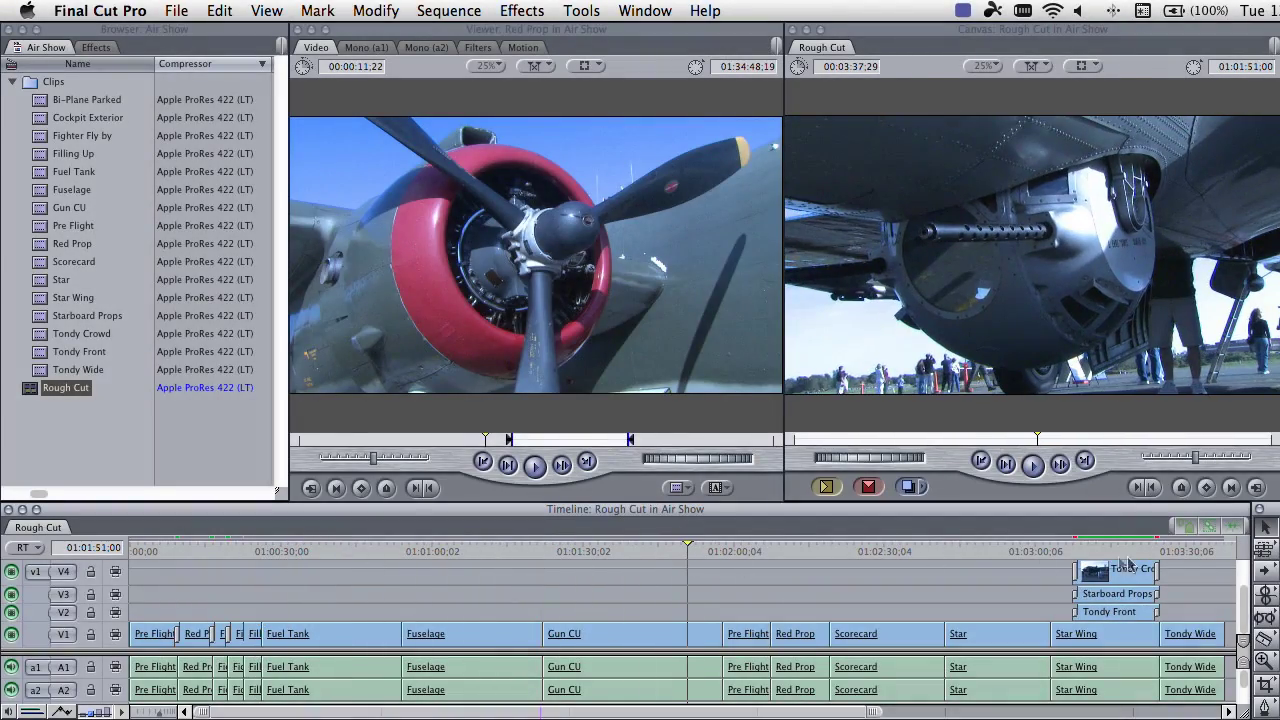
Export the Rough Cut sequence as an Avid AAF named Rough Cut.aaf into the Export folder
click(1129, 551)
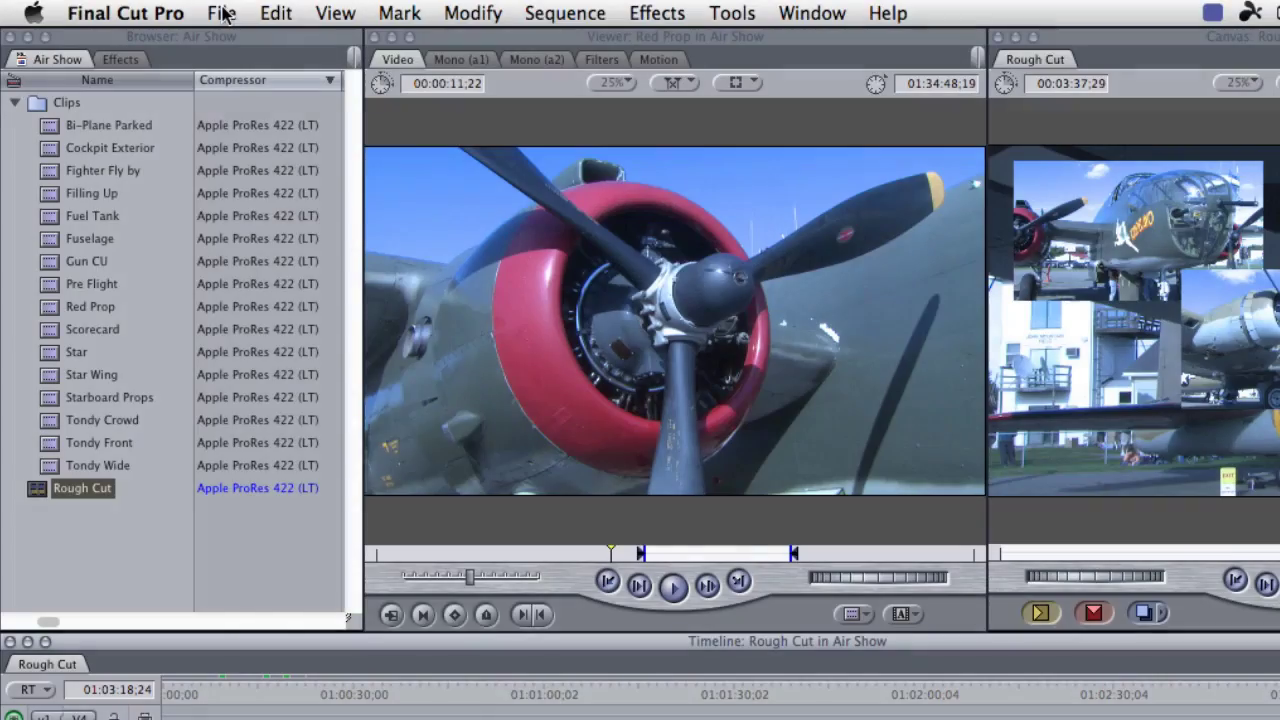
click(176, 10)
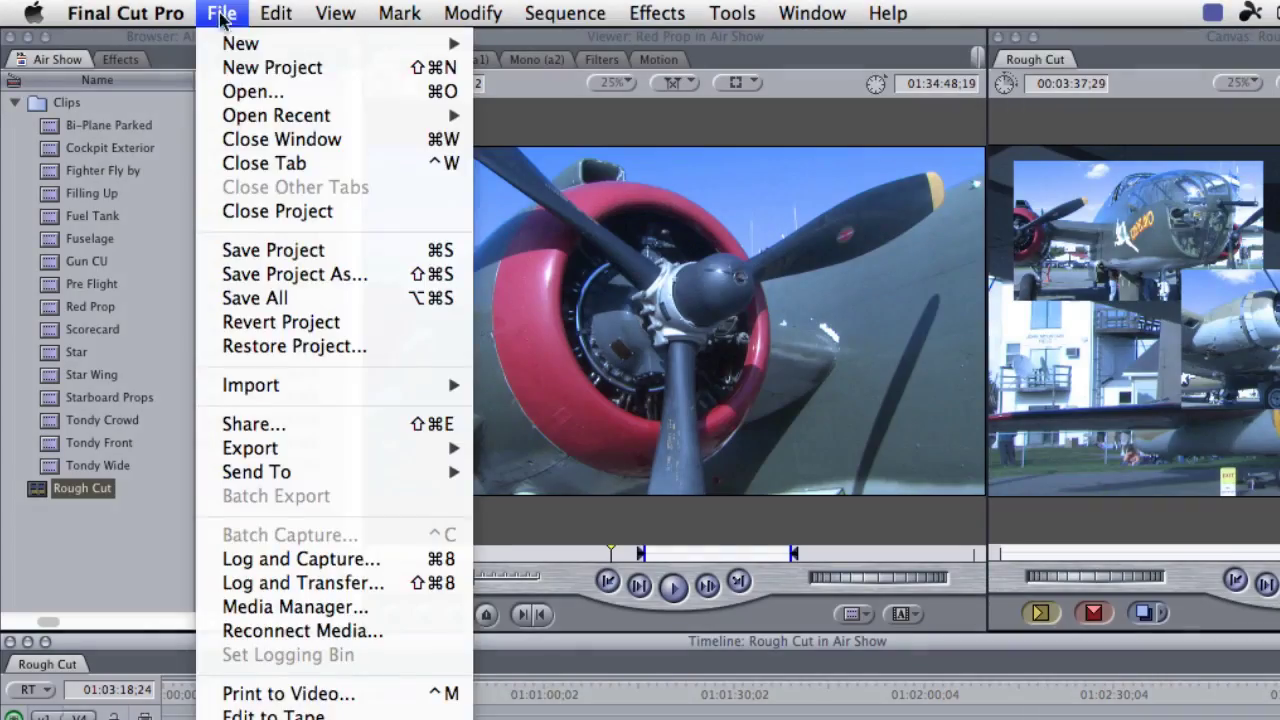
mouse_move(262, 339)
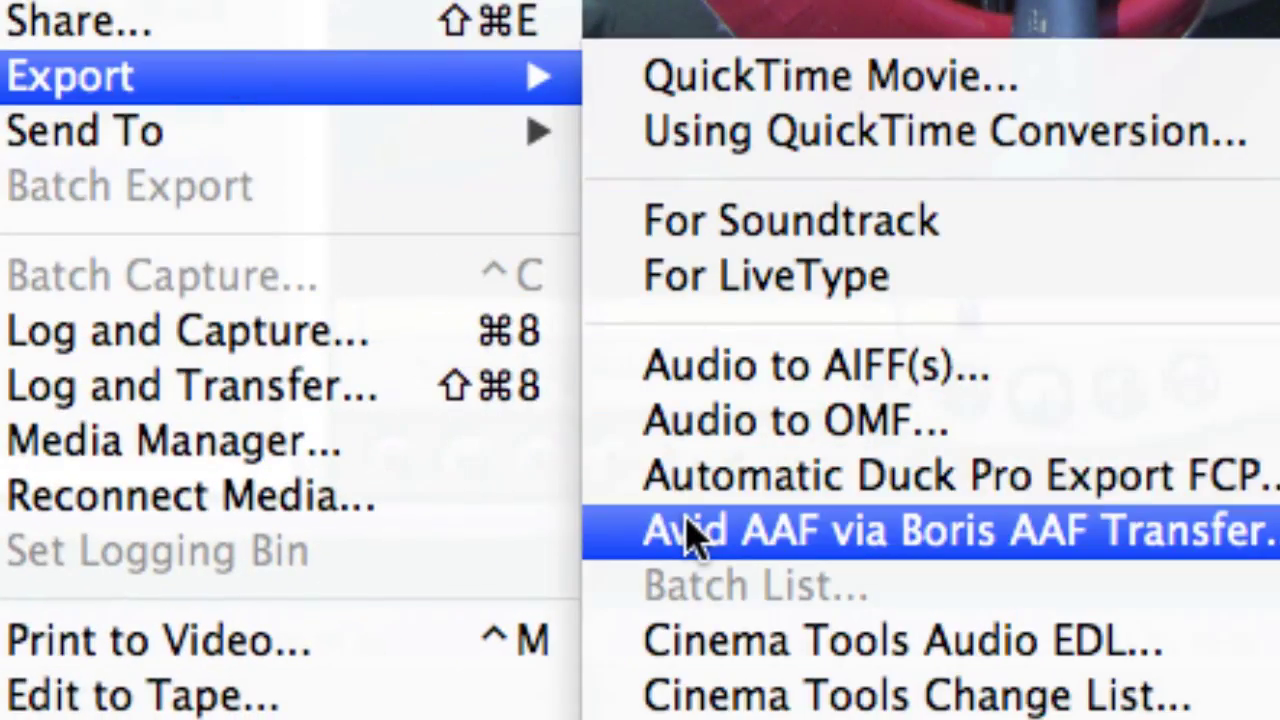
click(690, 537)
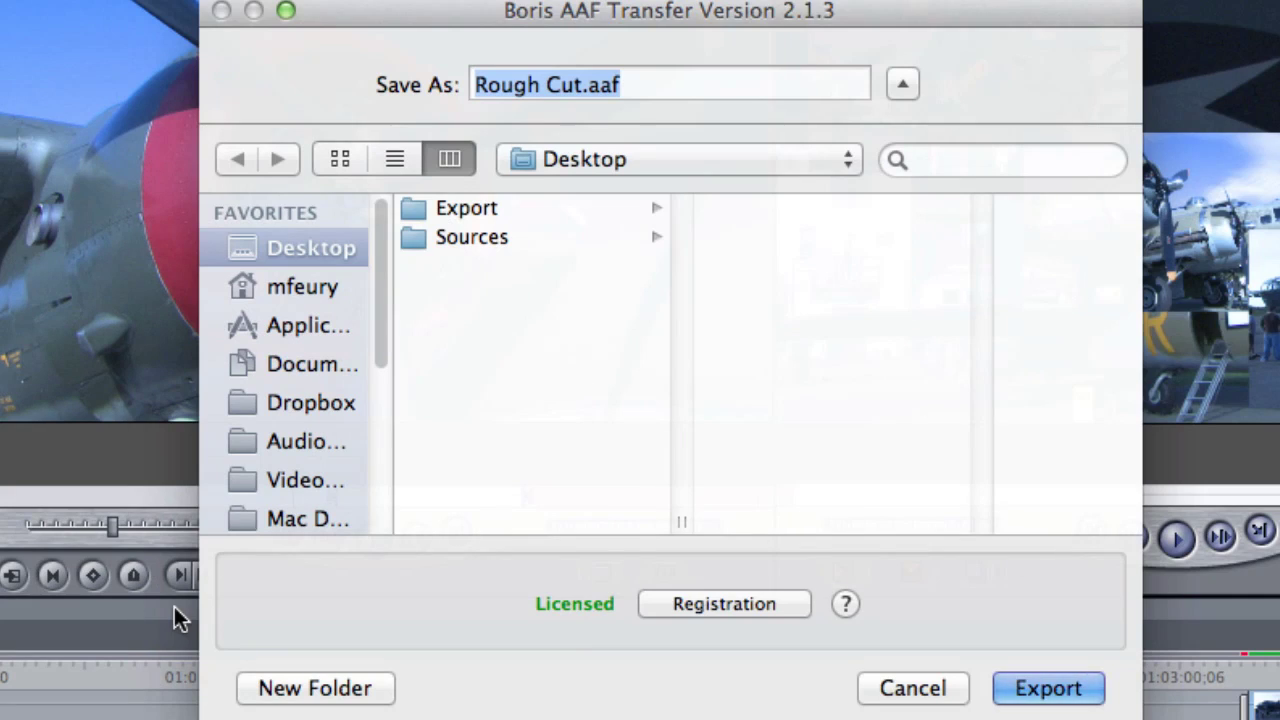
key(Tab)
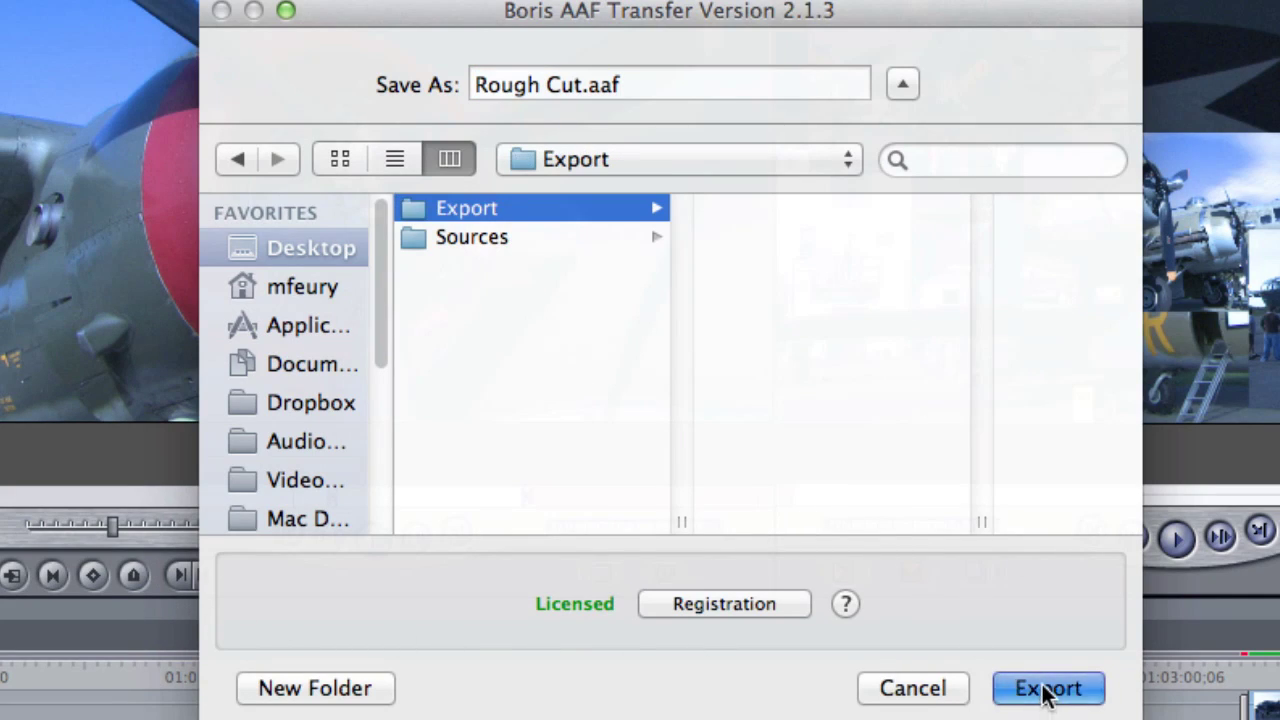
click(1045, 690)
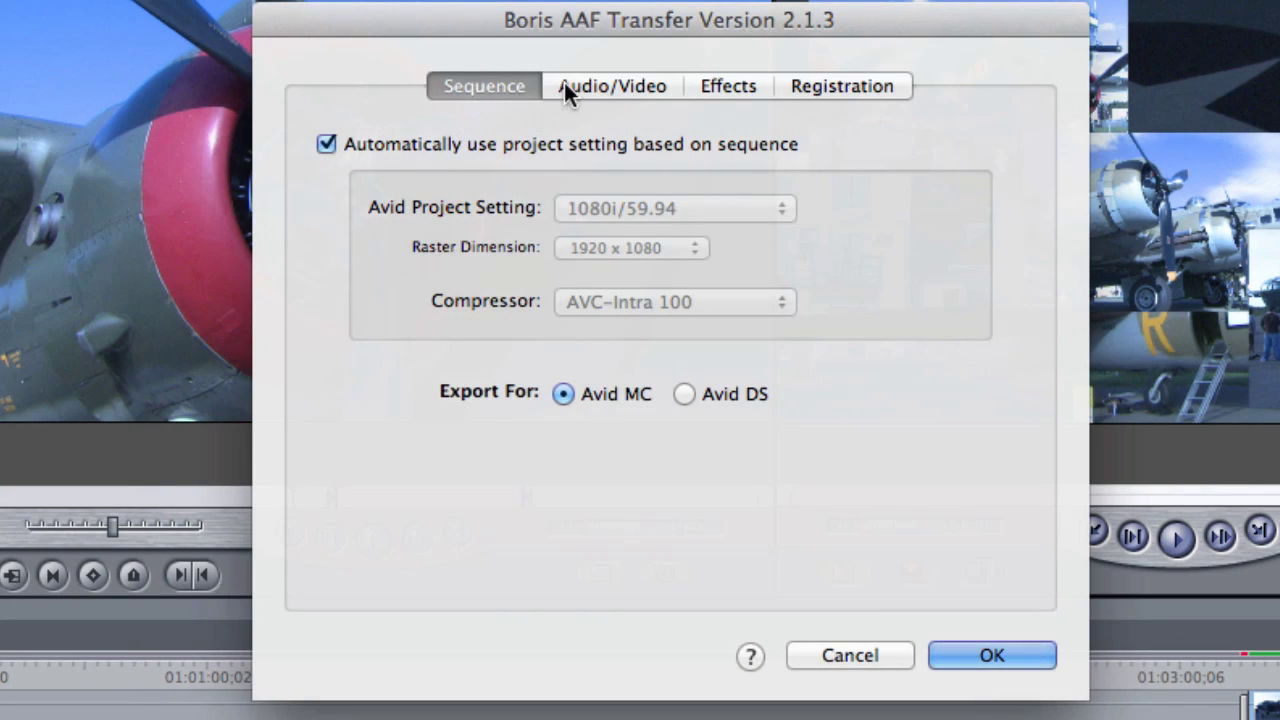
Accept the Audio/Video AAF settings and bring Rough Cut.aaf into Avid's AAF Import bin
click(582, 82)
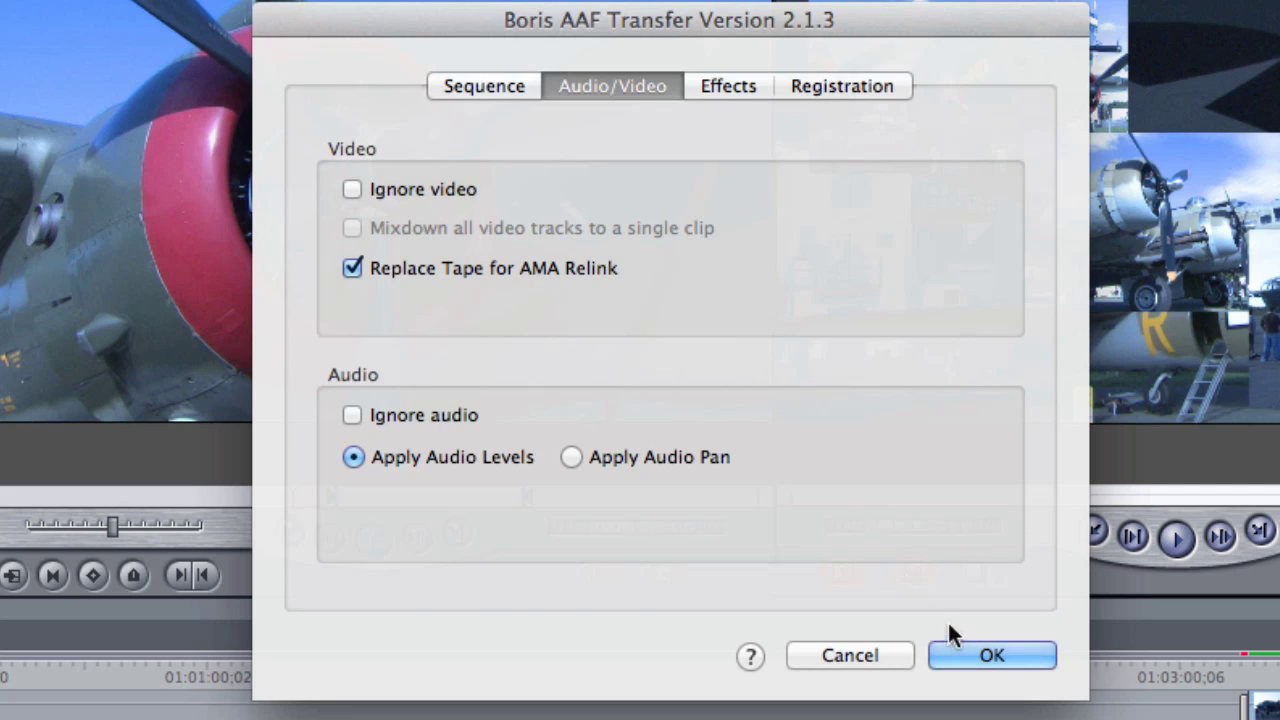
click(970, 655)
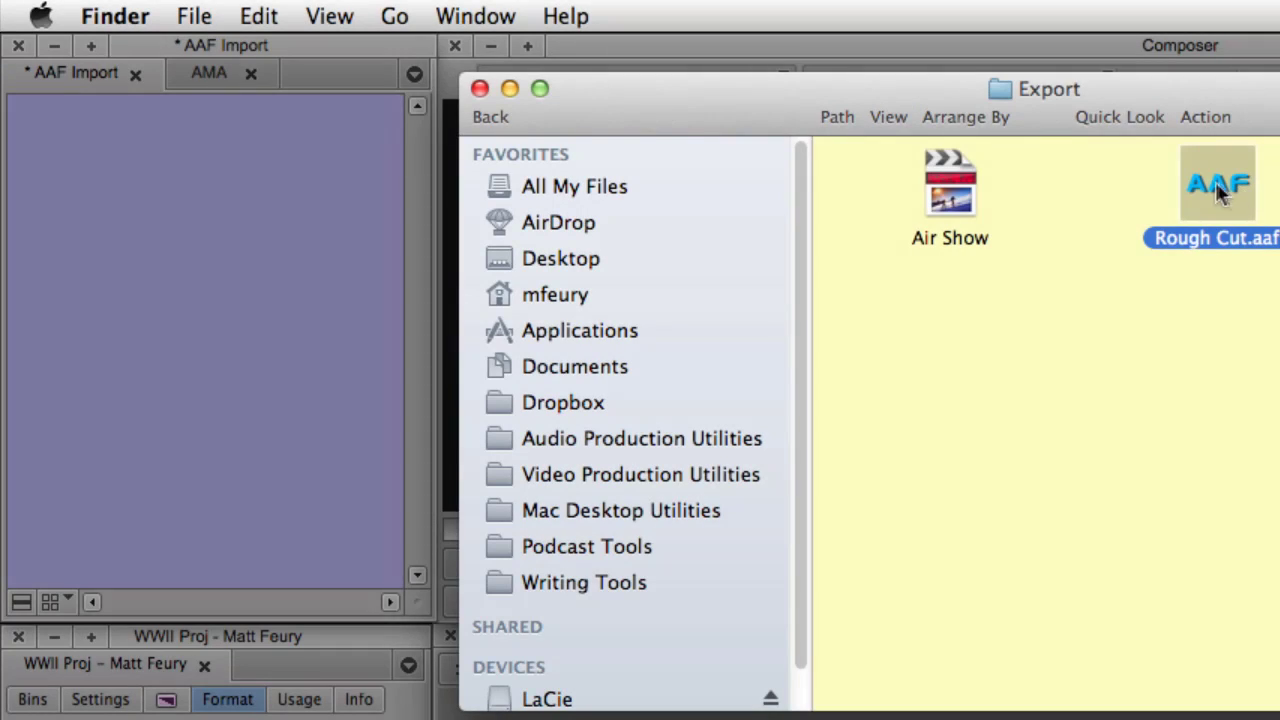
drag(1215, 182, 206, 177)
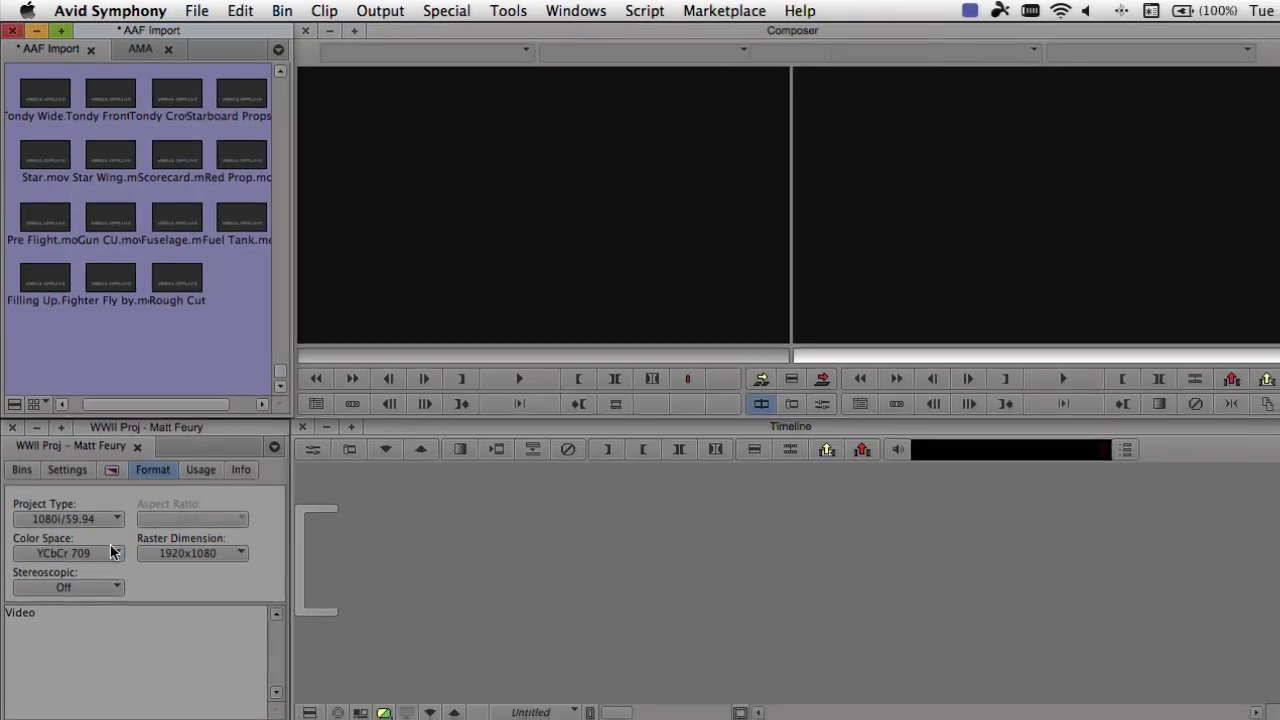
Load the imported Rough Cut updated.03 sequence and place it in the AMA bin
double_click(331, 395)
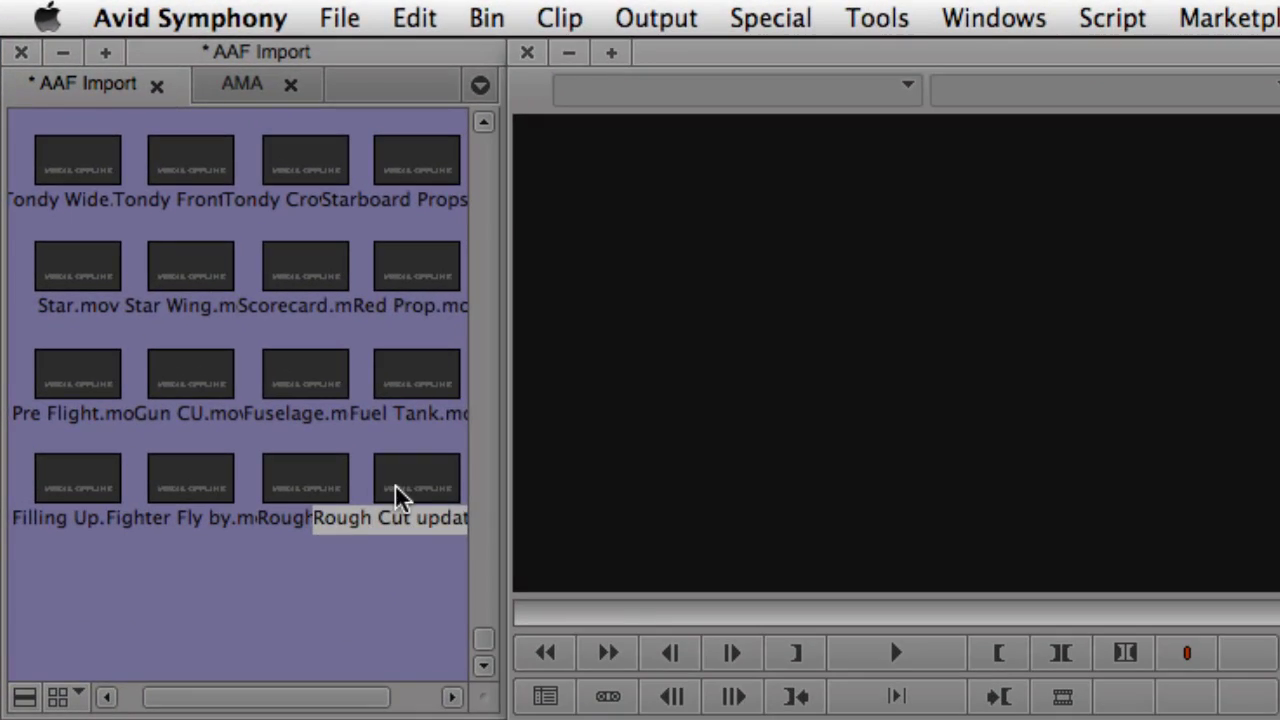
drag(145, 50, 147, 66)
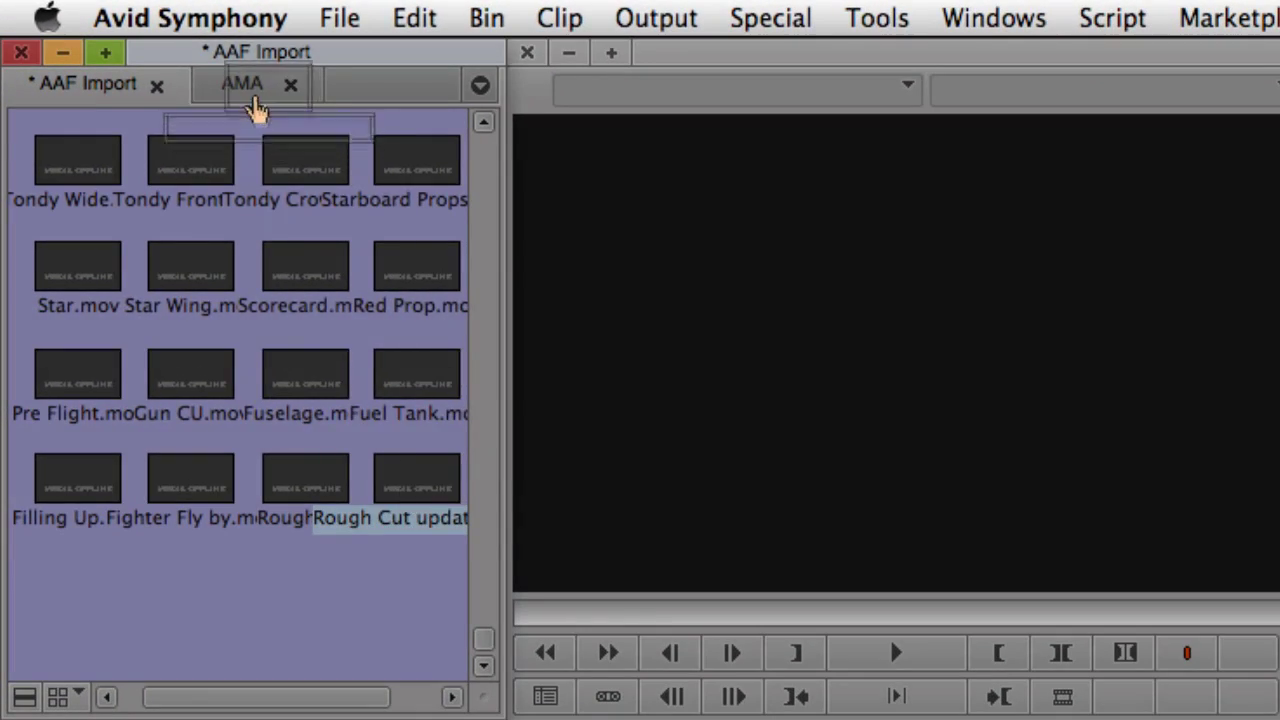
drag(258, 116, 258, 116)
Link the Day 2 volume's clips into the AMA bin
click(340, 18)
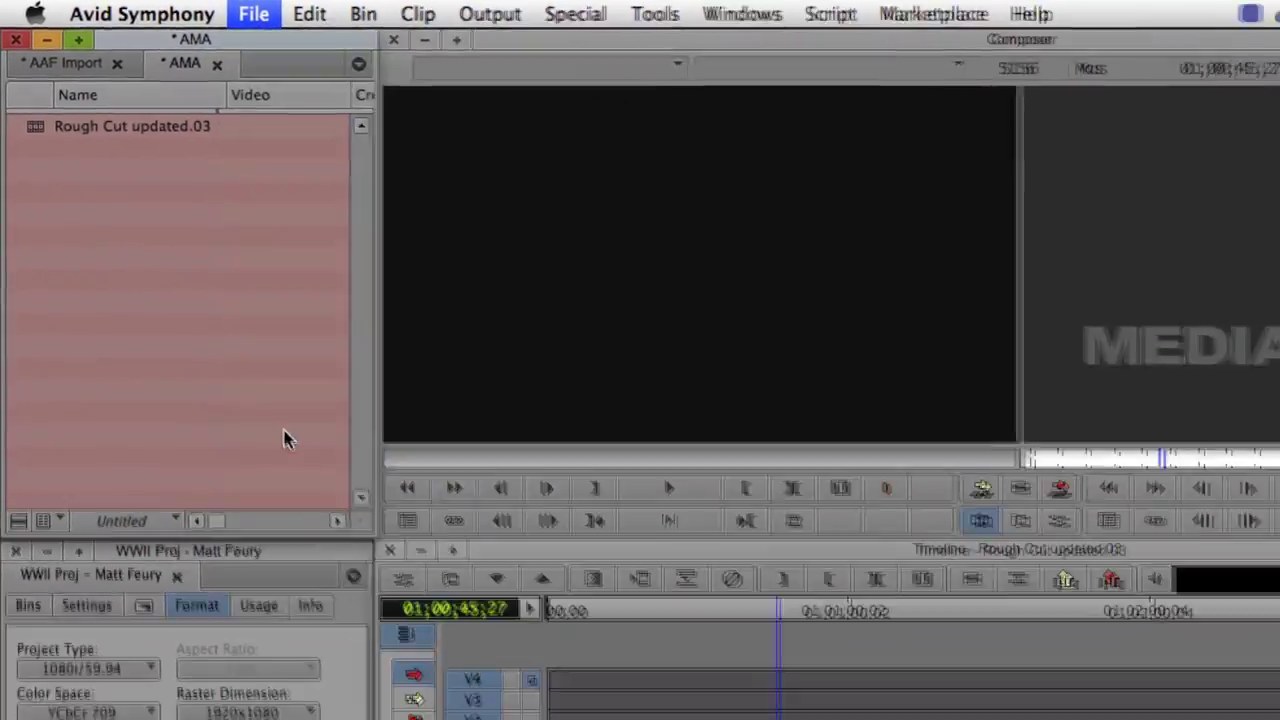
click(287, 444)
click(740, 295)
click(1180, 675)
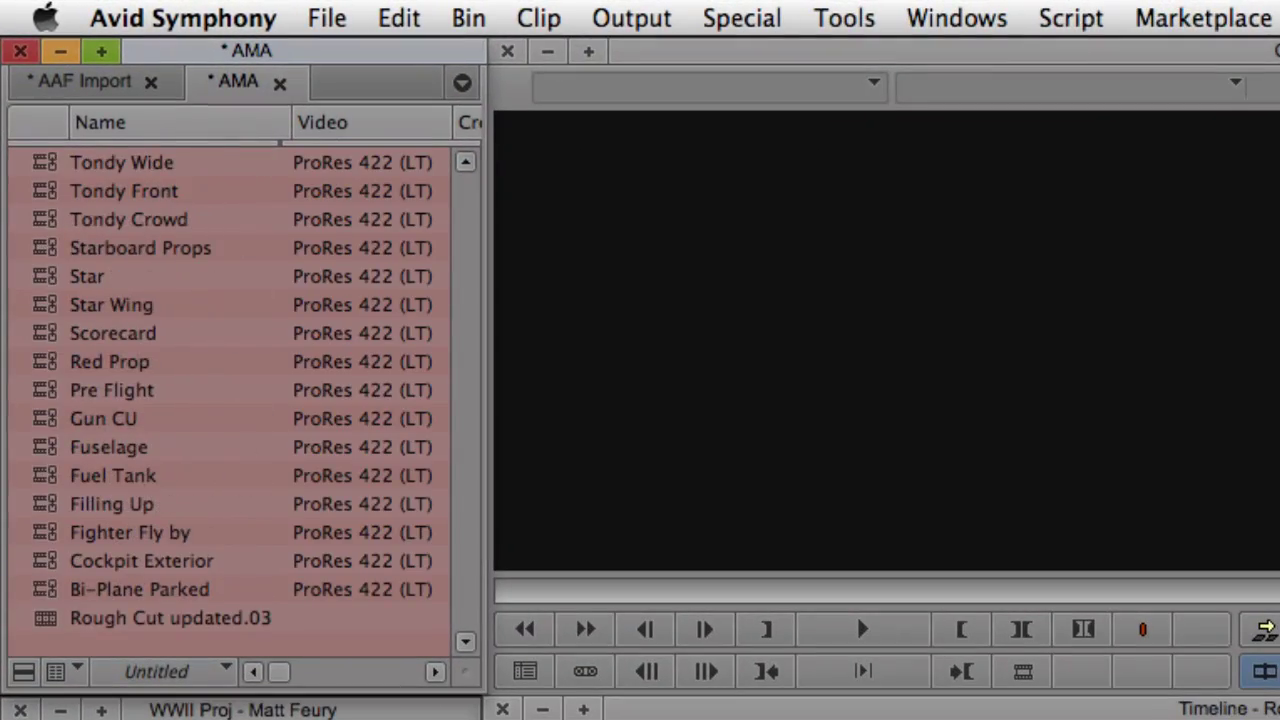
Preview Red Prop, then select every item in the AMA bin and bring up its options
double_click(46, 362)
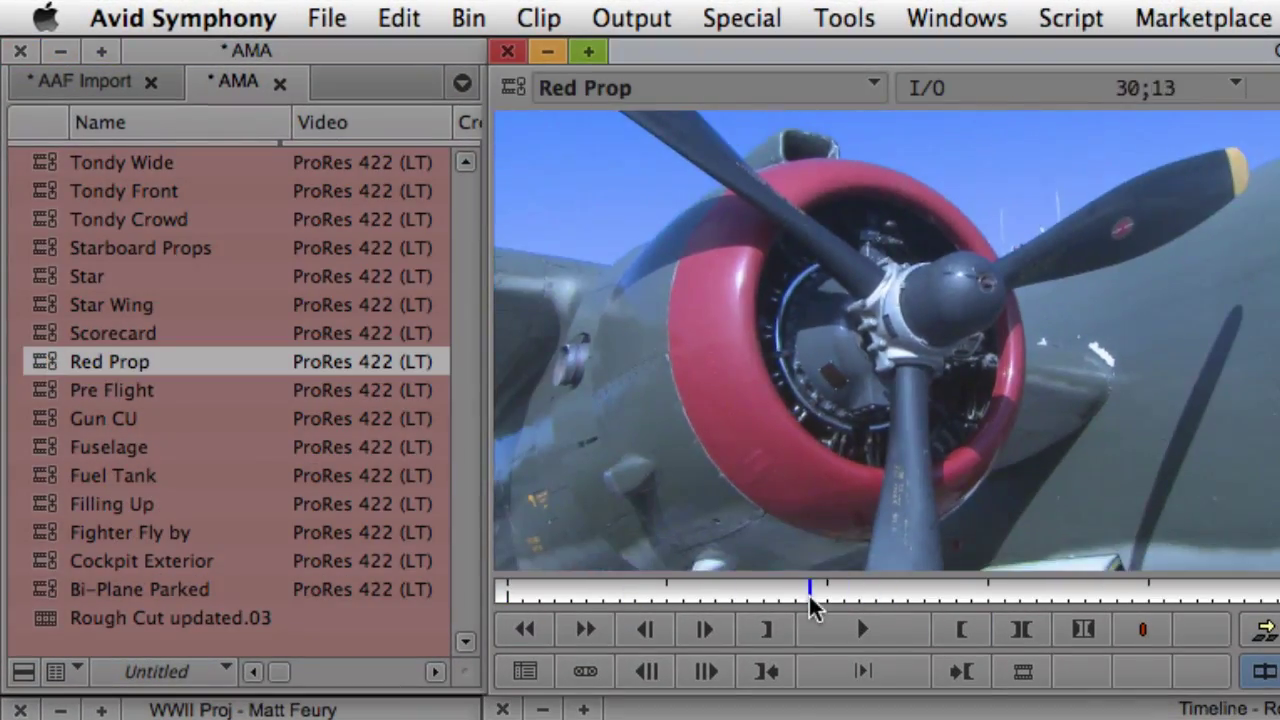
click(55, 620)
key(super+a)
right_click(55, 620)
Relink the selected items in all open bins, then jump to the aircraft collage section
click(214, 527)
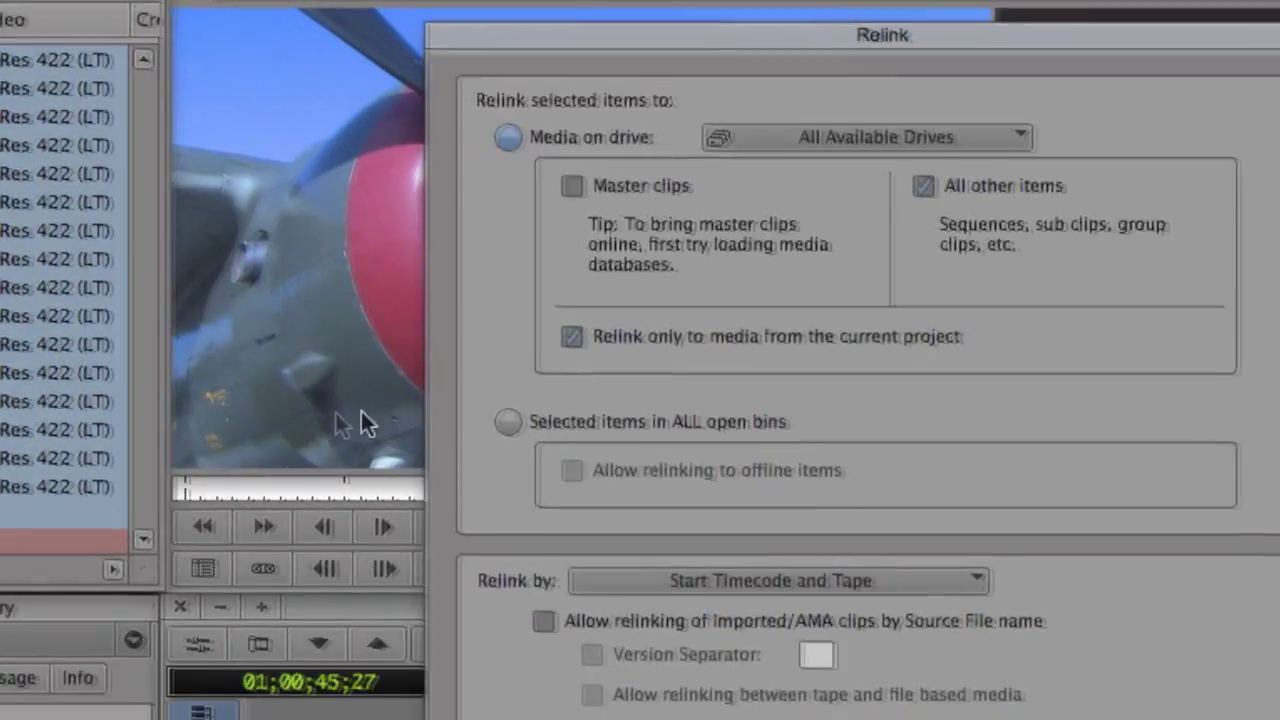
click(829, 523)
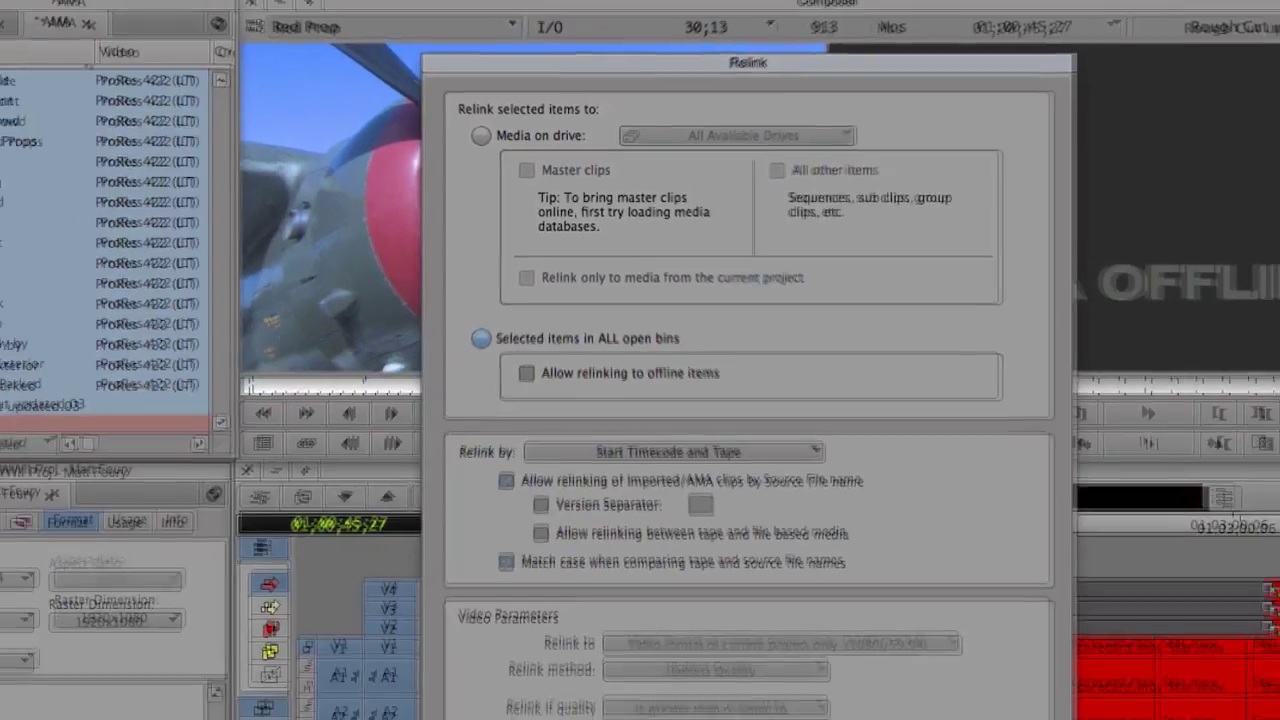
click(942, 653)
click(1188, 640)
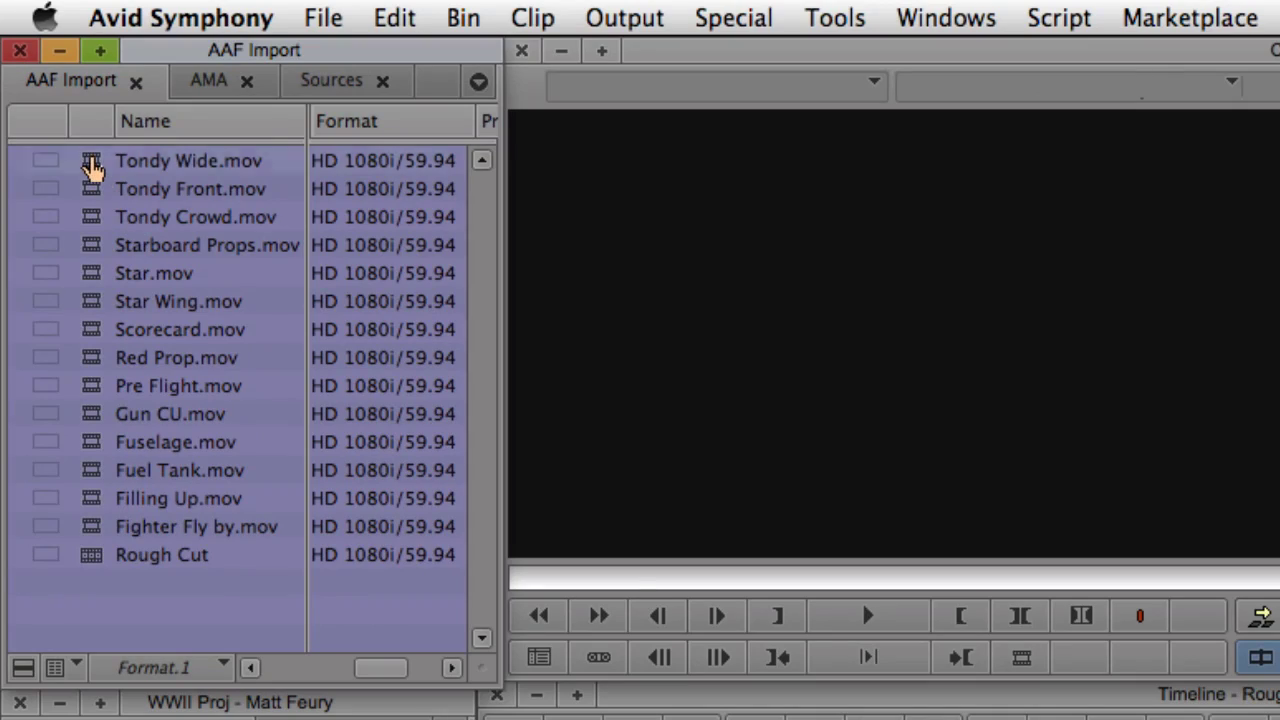
Batch import the offline Tondy Wide.mov clip at Apple ProRes LT MXF onto the Pinnacle drive
double_click(91, 167)
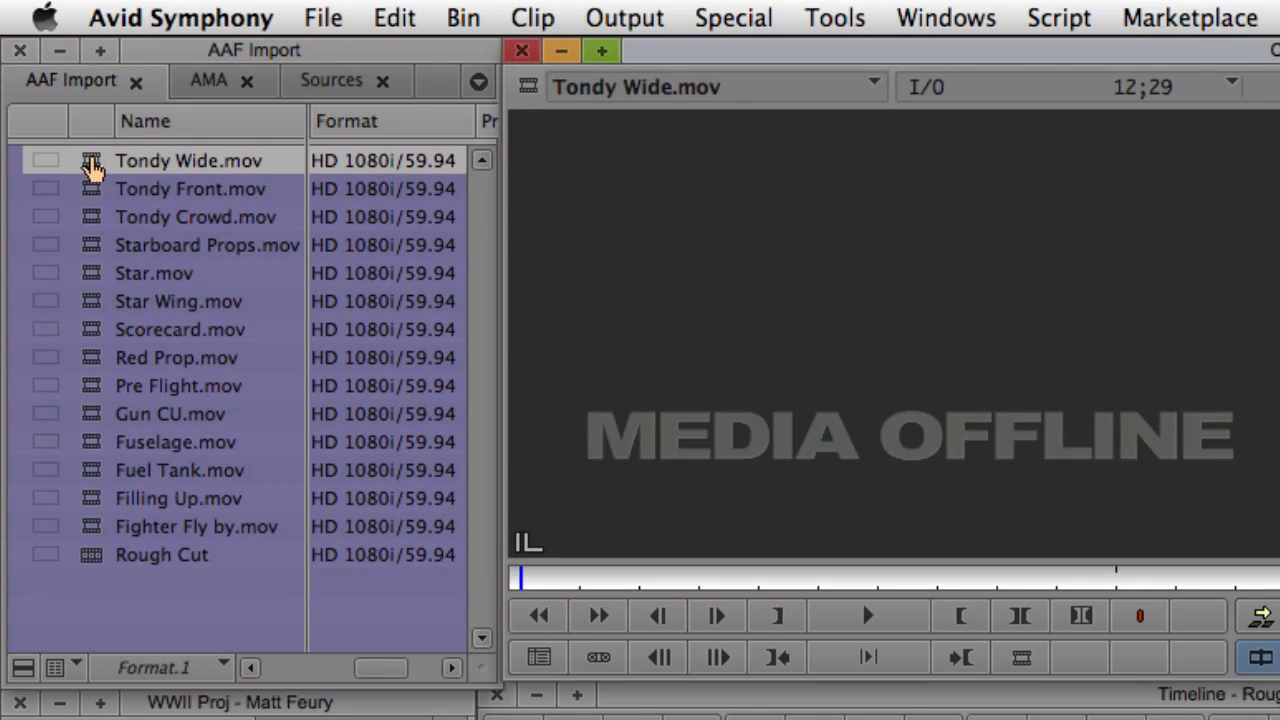
click(532, 18)
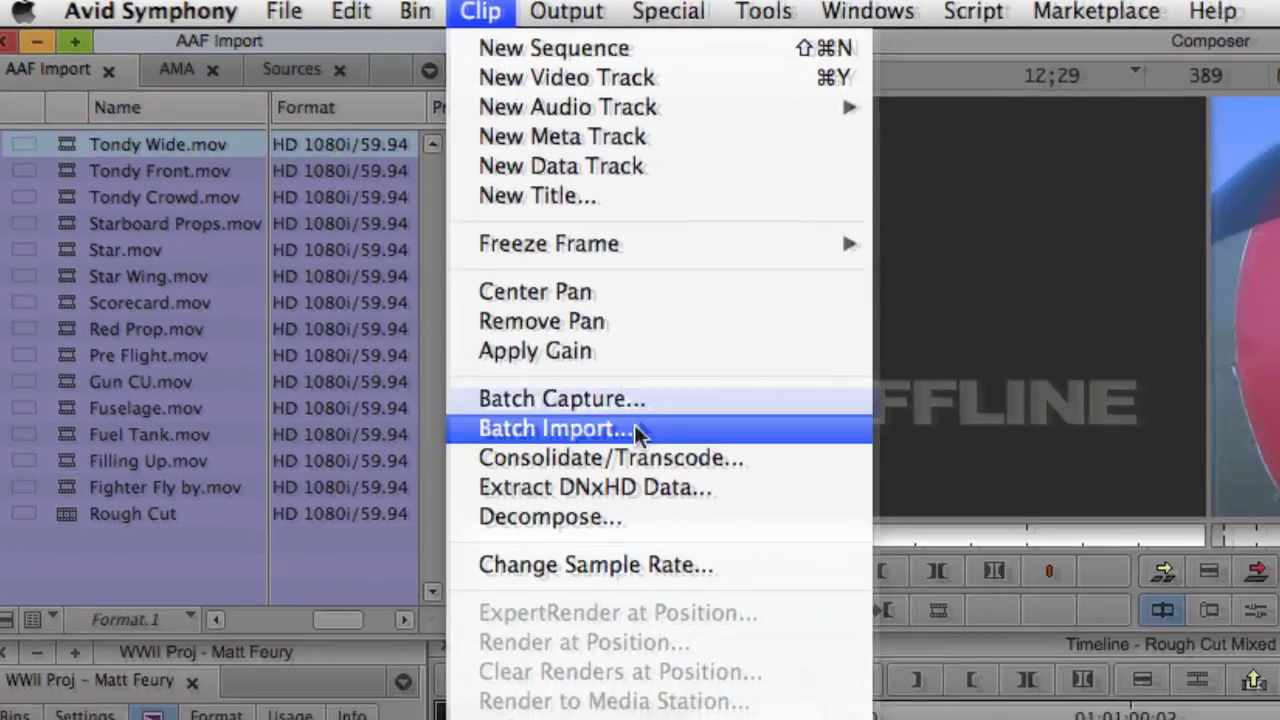
click(638, 430)
click(812, 560)
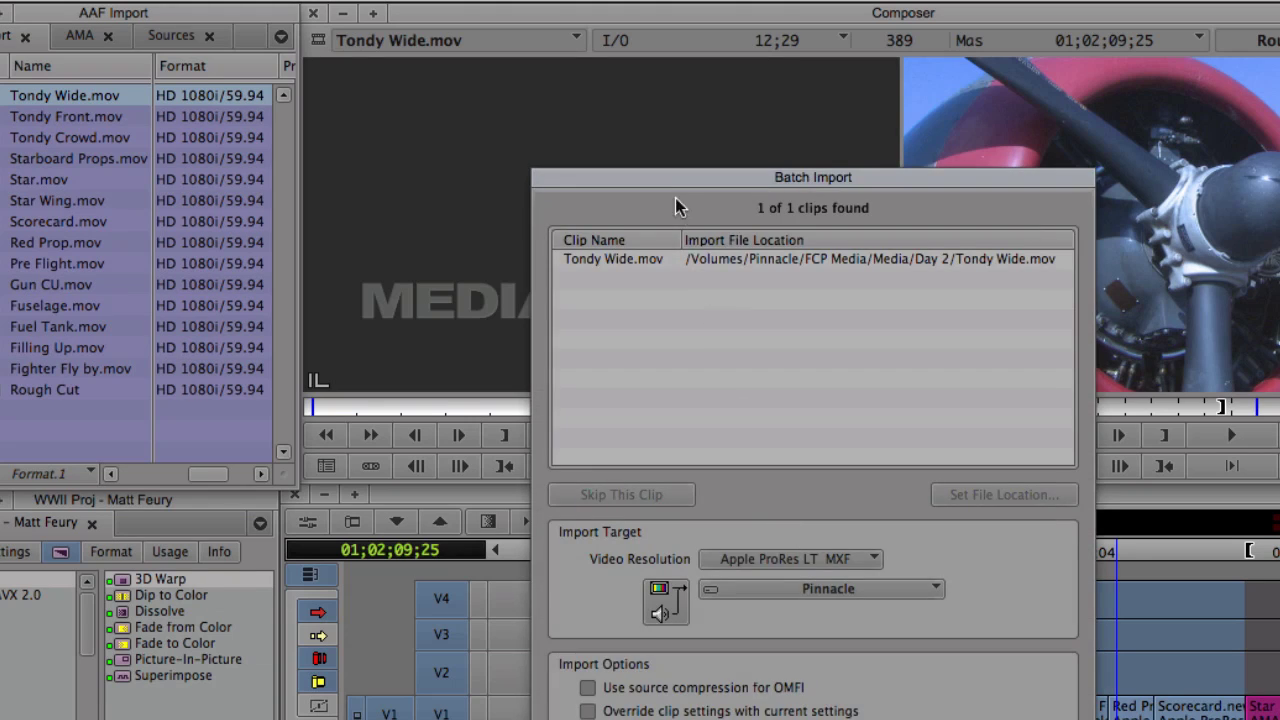
drag(675, 198, 438, 58)
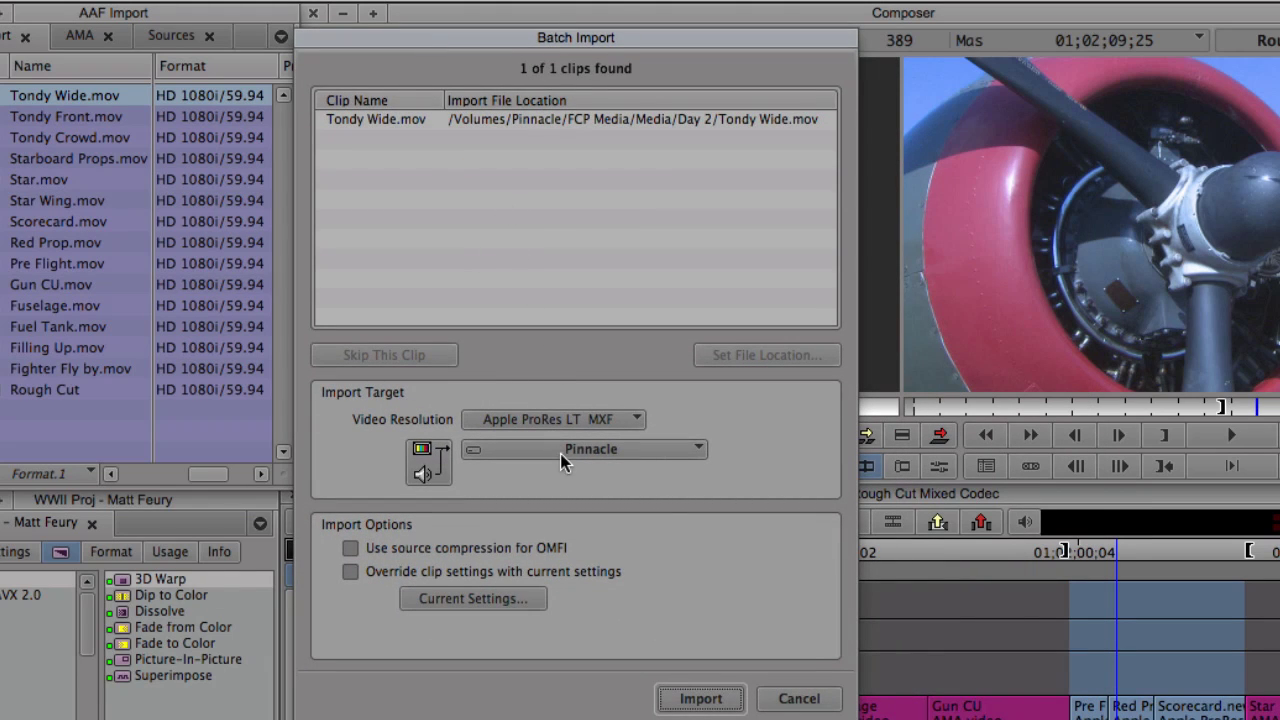
click(559, 419)
click(559, 418)
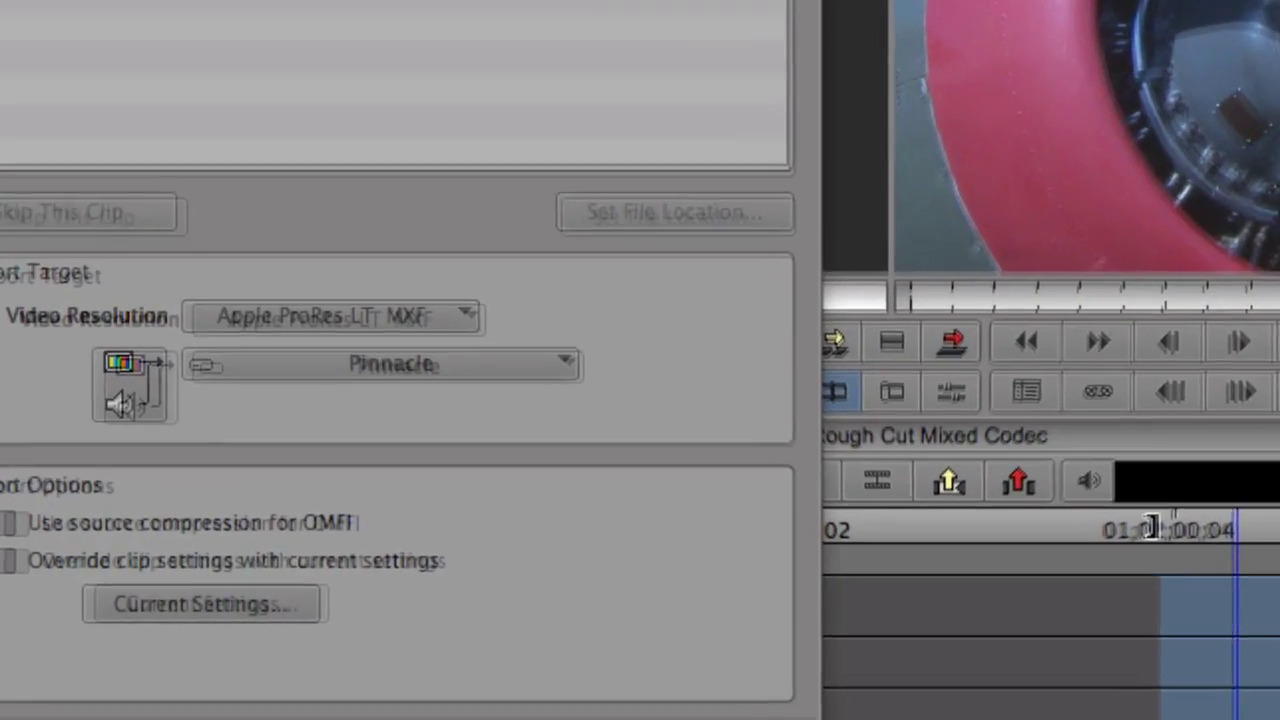
key(Return)
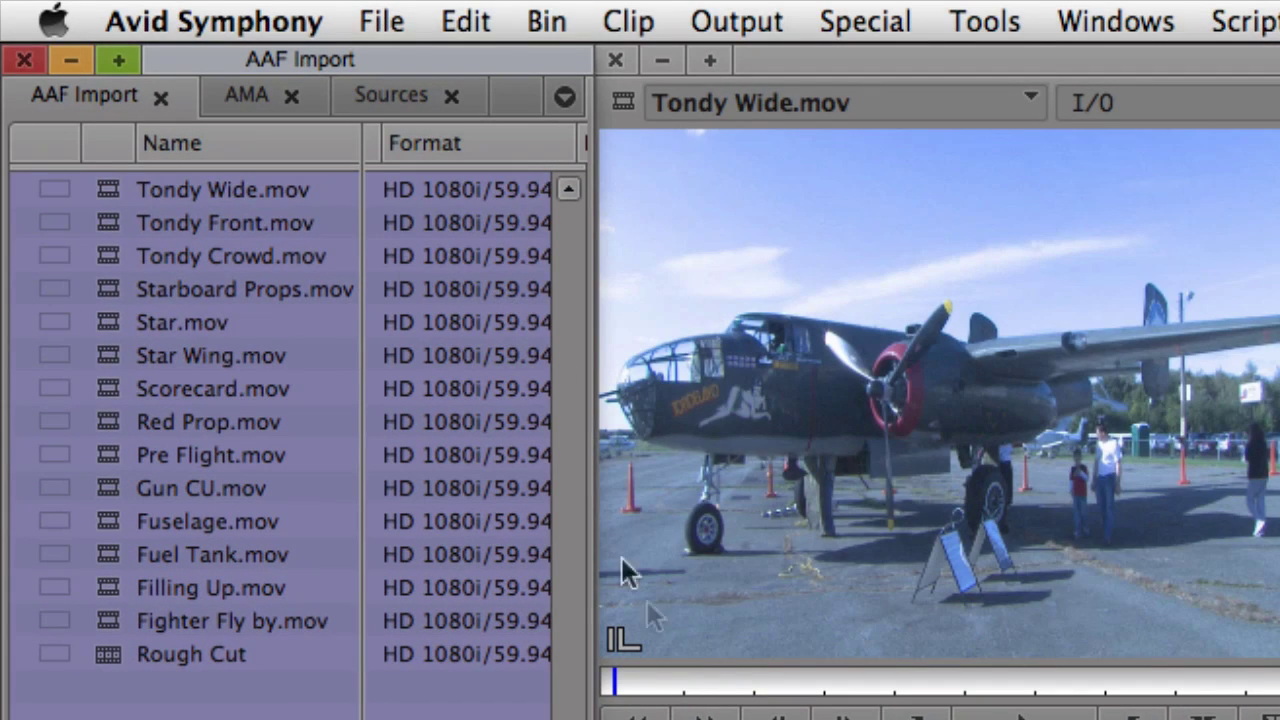
Edit the imported Tondy Wide clip onto V2 above Gun CU and zoom into the timeline
drag(706, 684, 1134, 684)
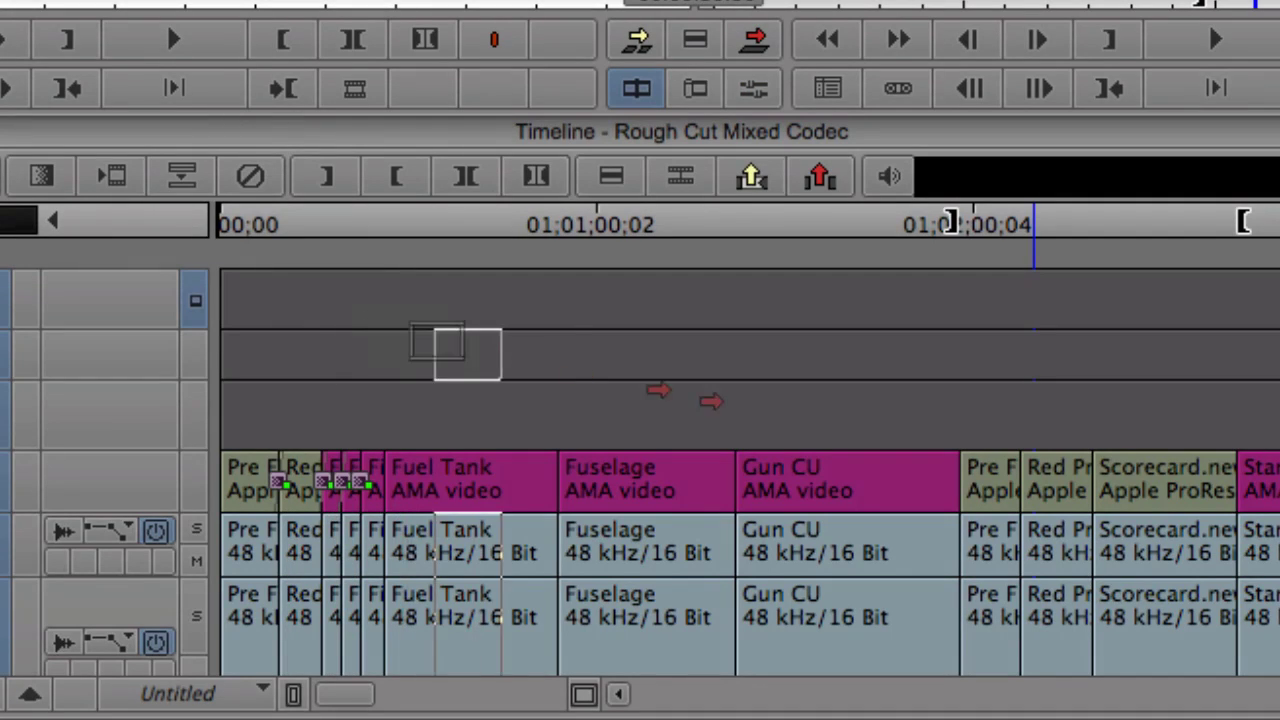
drag(658, 390, 728, 391)
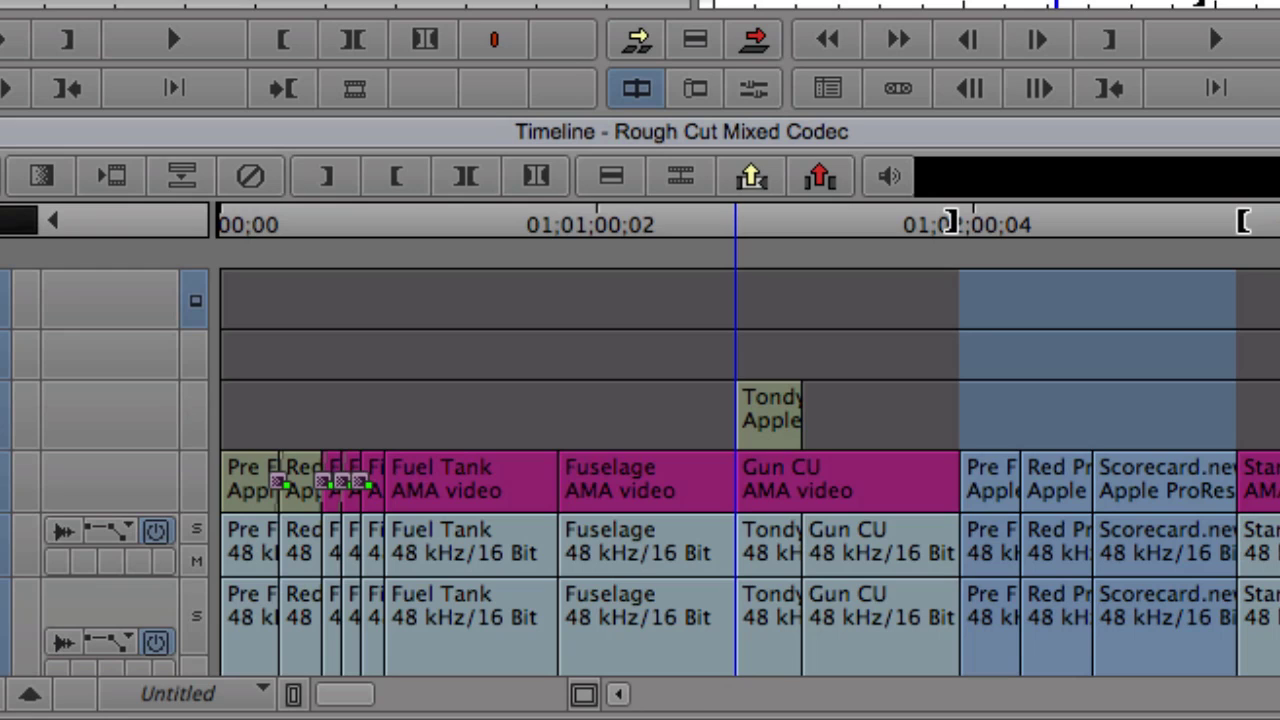
drag(336, 706, 535, 700)
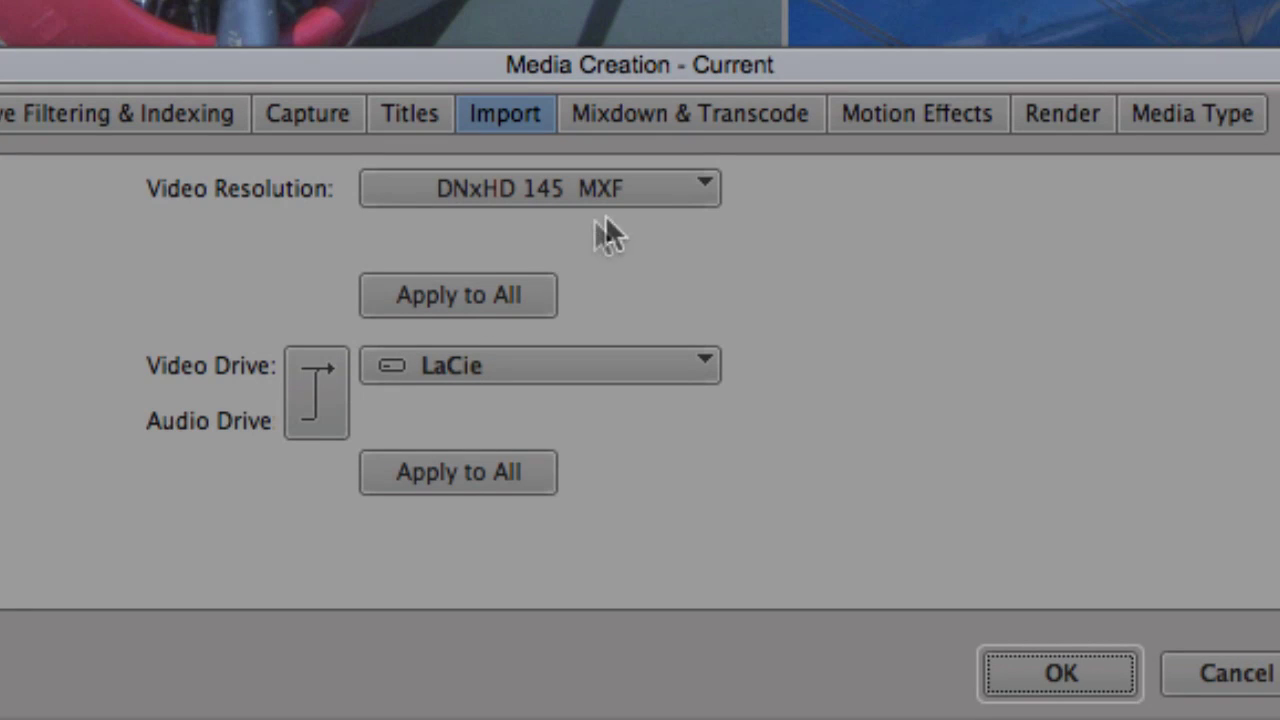
Check the Media Creation import video resolutions and Mixdown & Transcode settings, leaving them unchanged
click(645, 196)
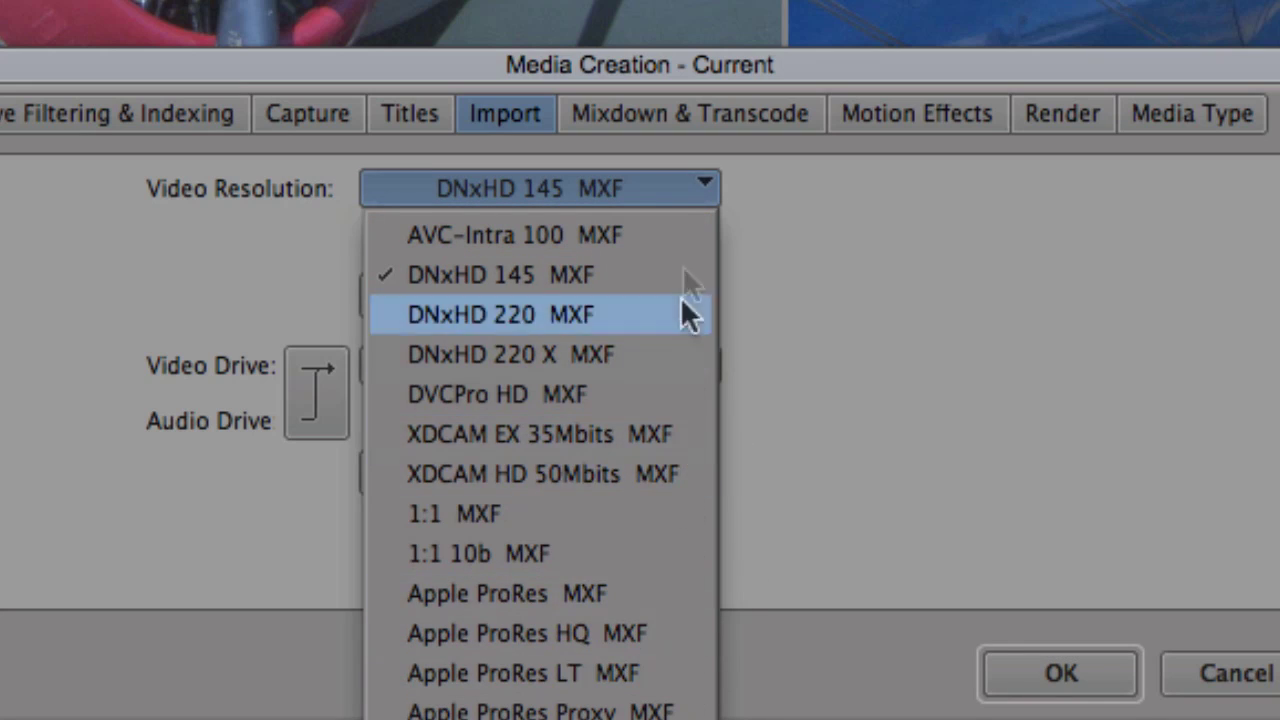
click(682, 121)
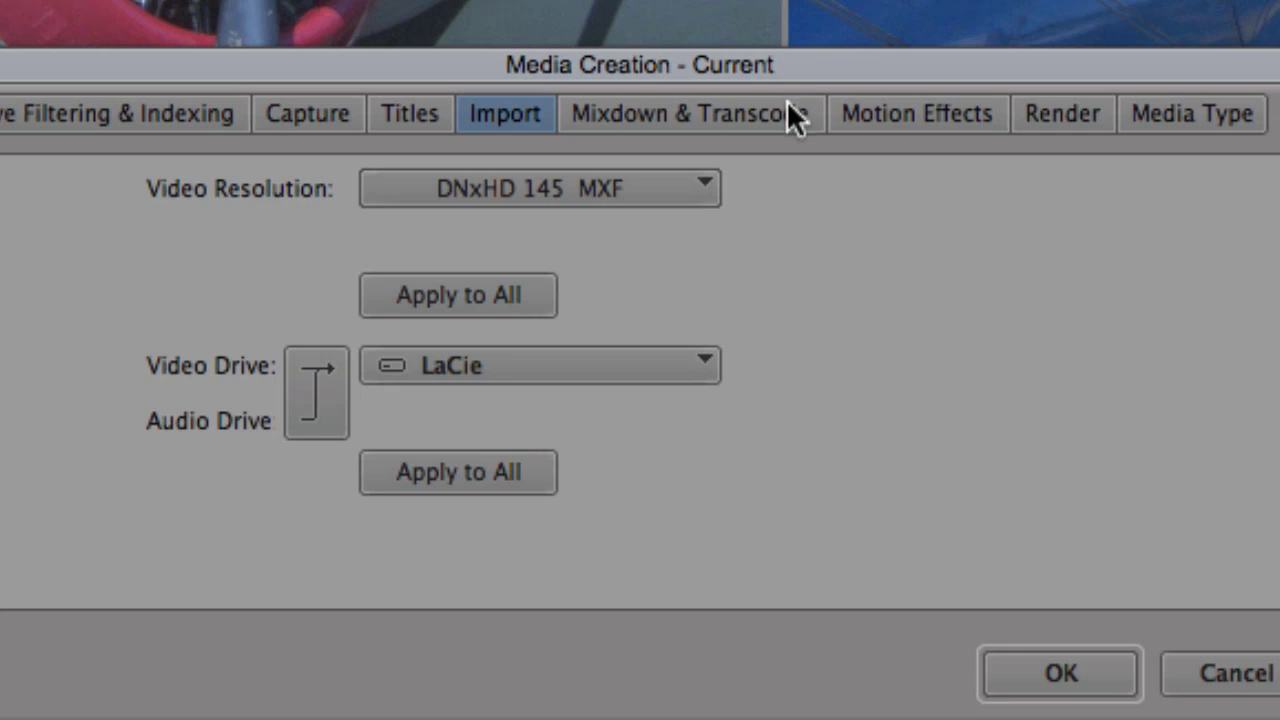
click(786, 101)
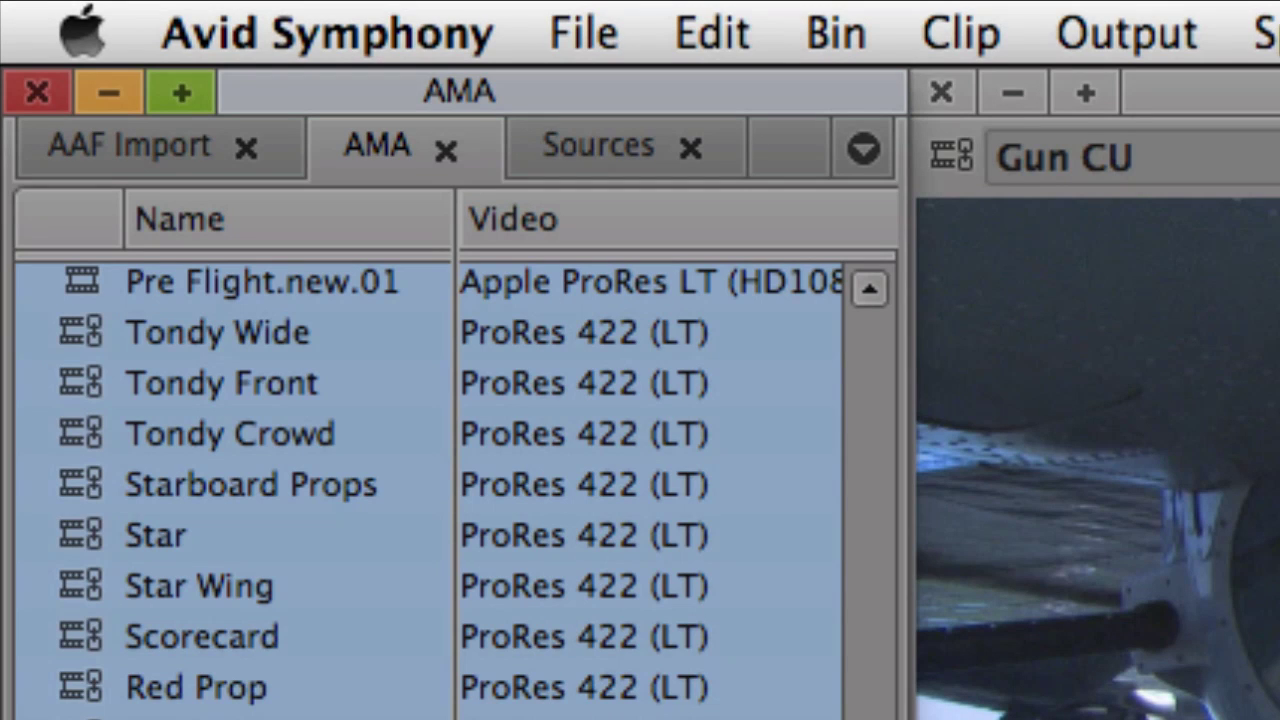
Park before the layered Star Wing section, play it back, then jump back to replay it
drag(872, 716, 928, 385)
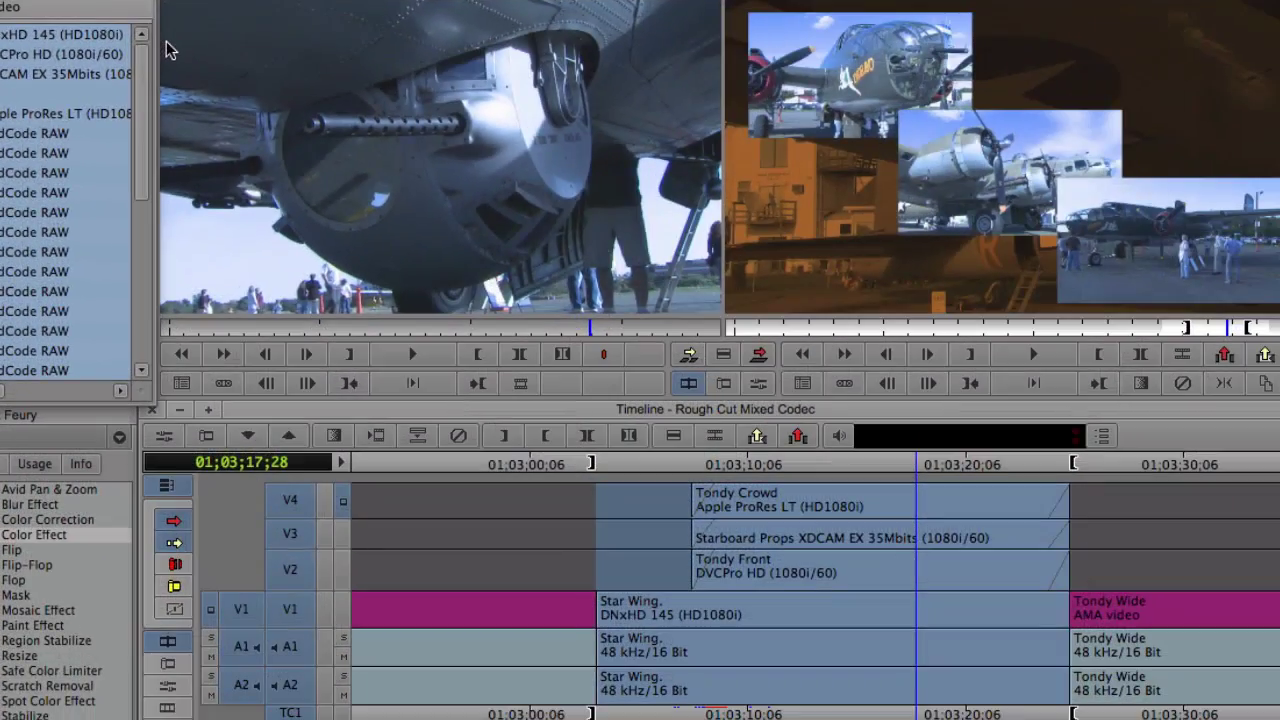
click(758, 691)
key(space)
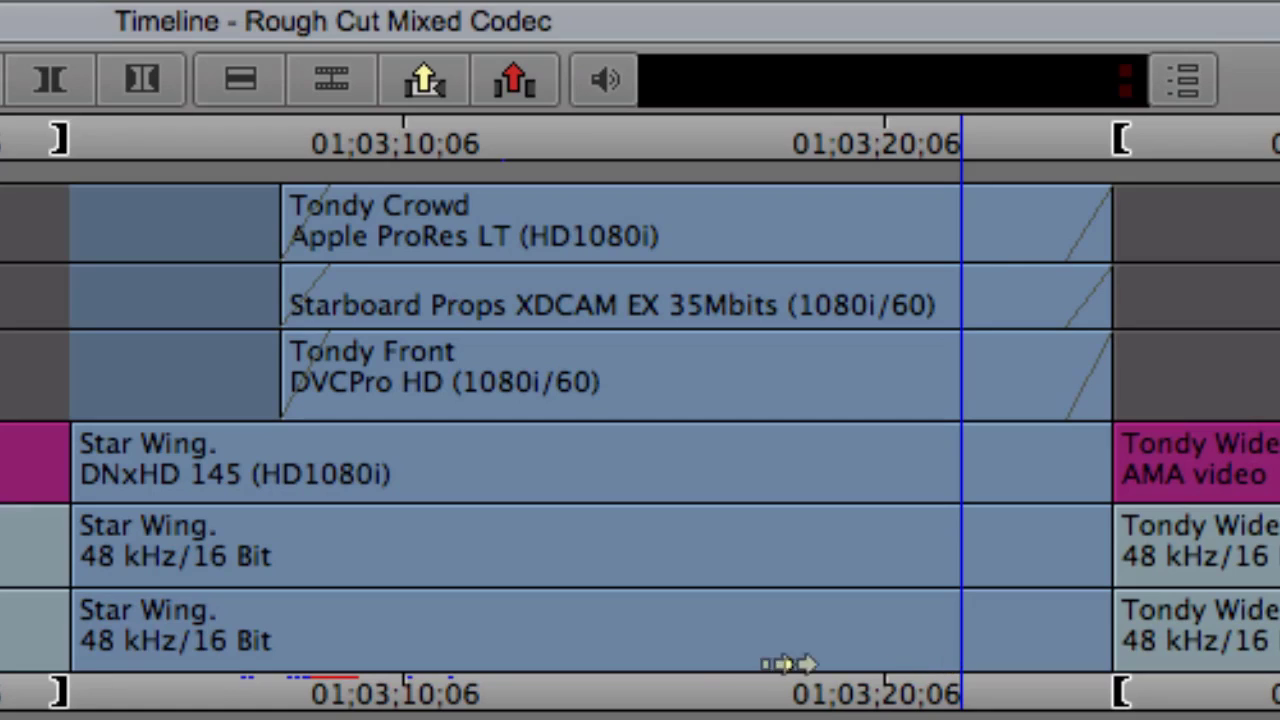
click(538, 700)
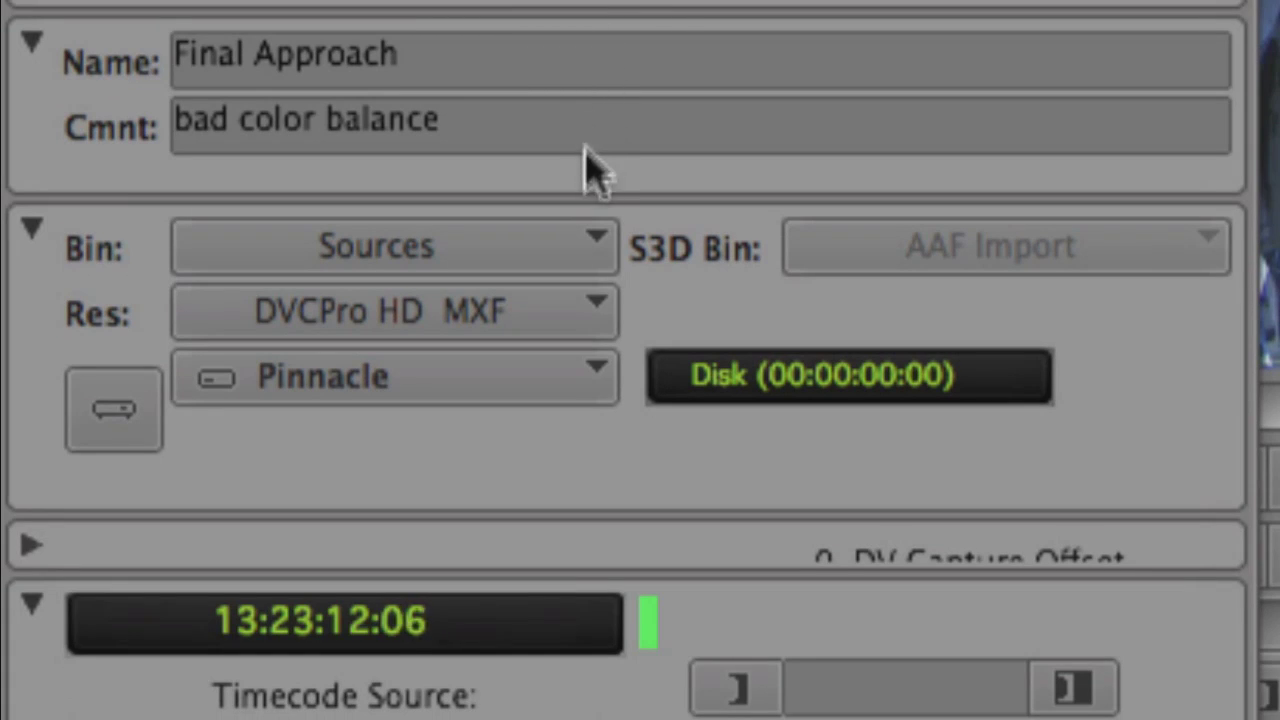
click(600, 312)
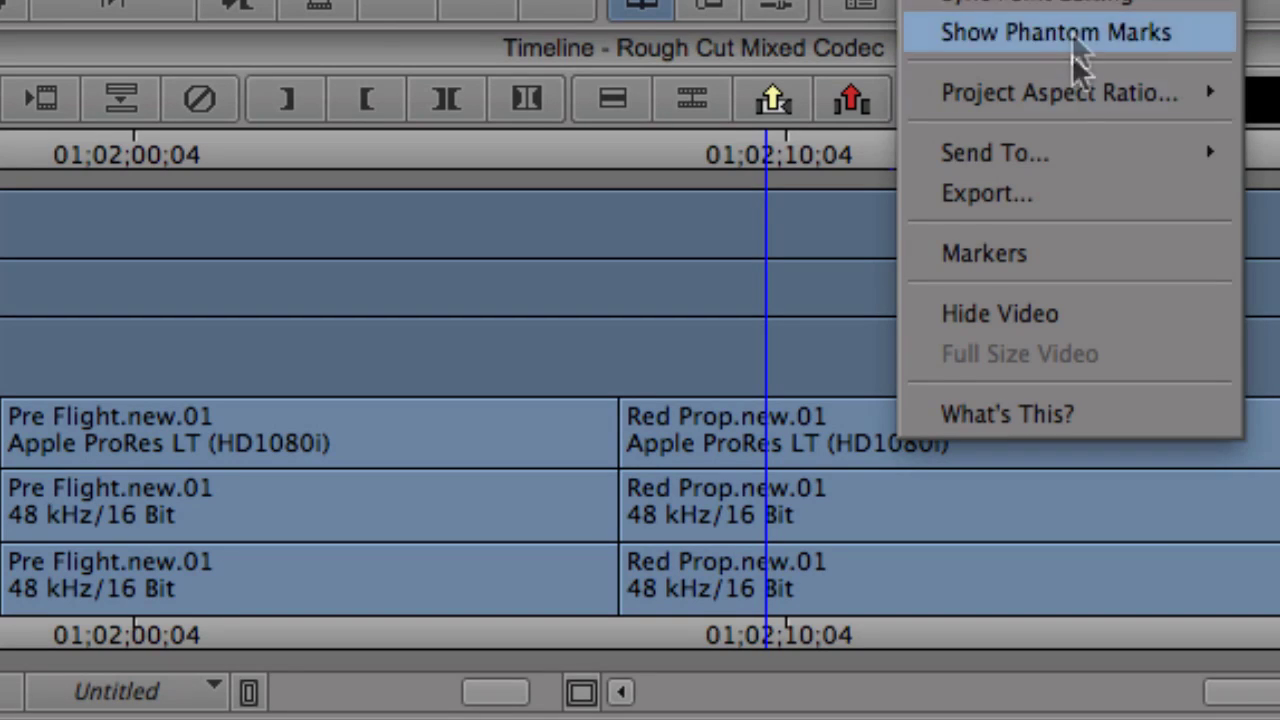
Export the sequence and set the Same as Source QuickTime options for Rough Cut Mixed Codec.mov
click(1071, 190)
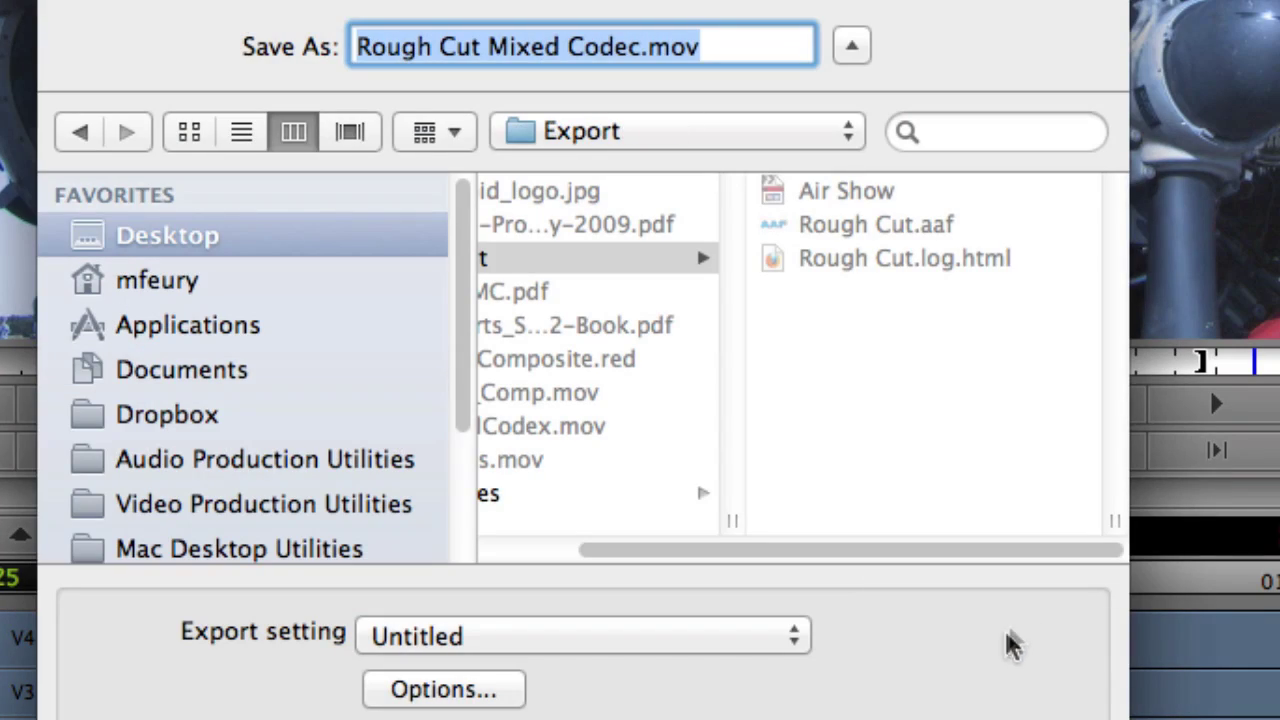
click(486, 694)
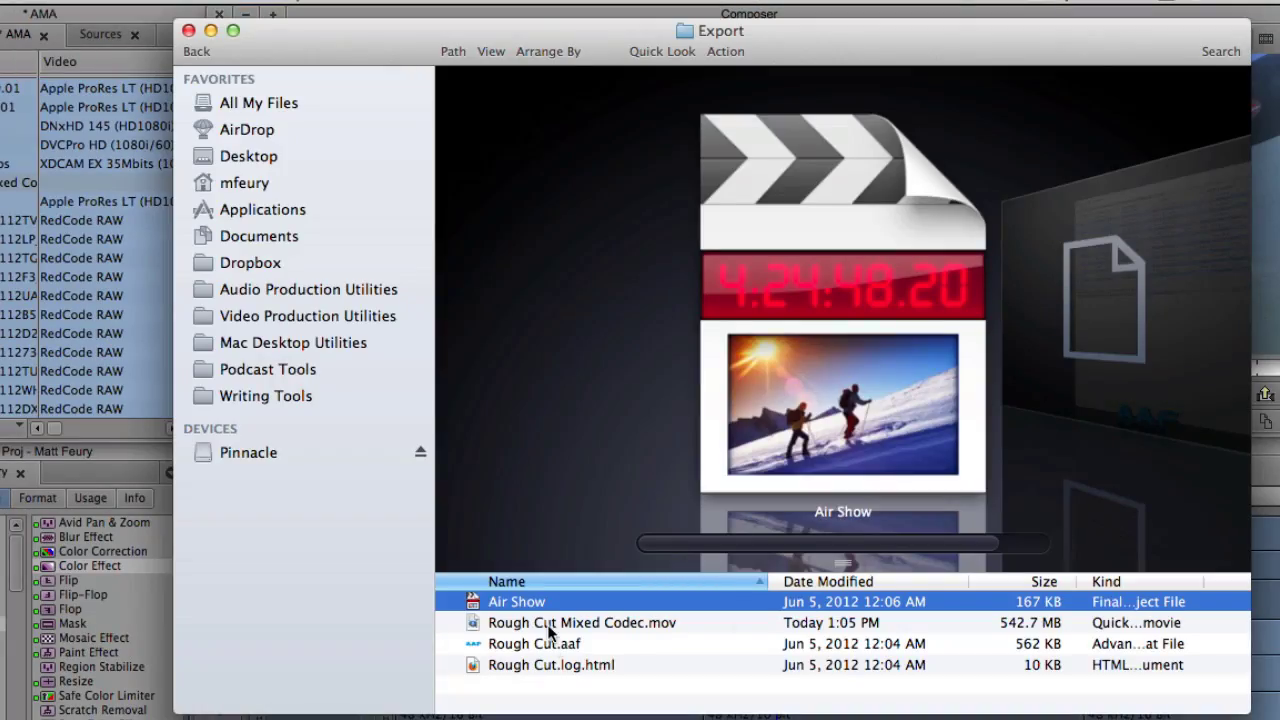
Show the info for Rough Cut Mixed Codec.mov to confirm it is 1920×1080 Apple ProRes 422 (LT)
click(547, 624)
key(super+i)
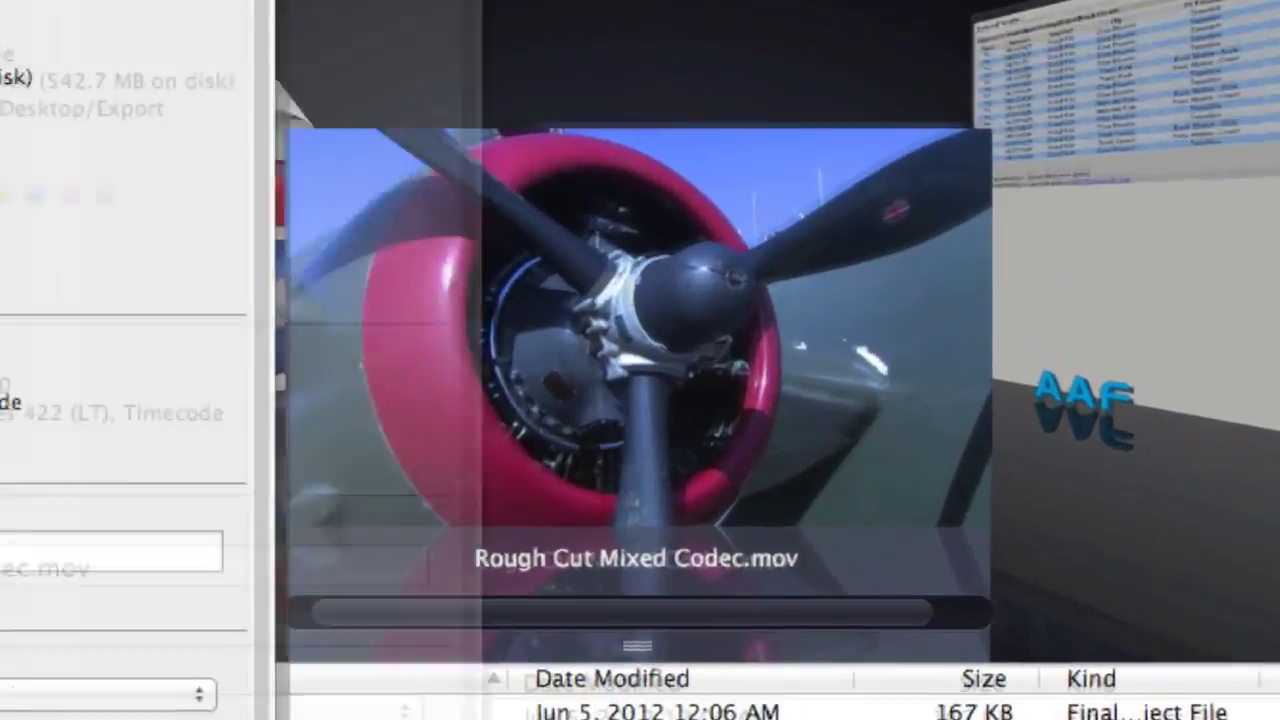